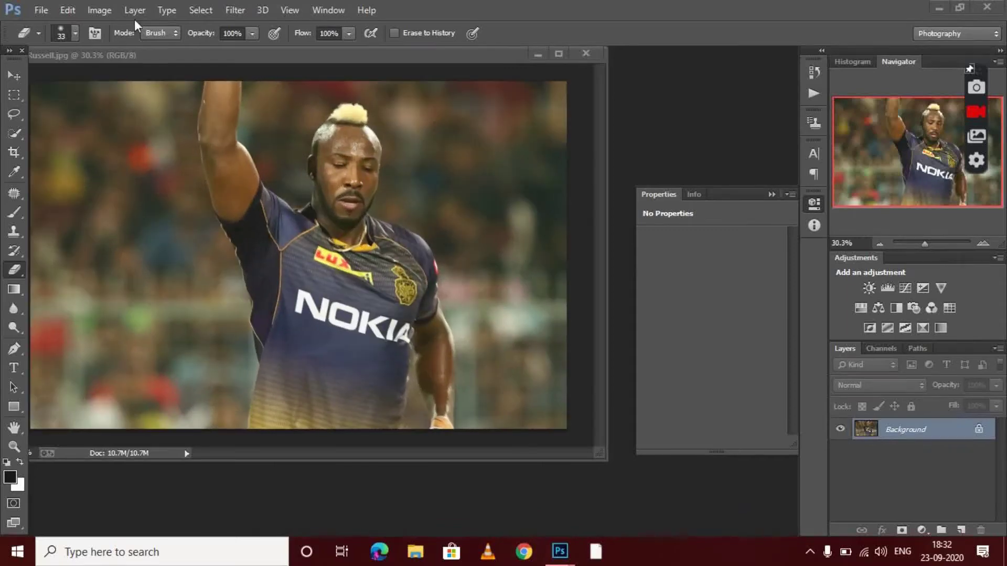
Open the short-afro face photo as a second document.
{"action": "left_click", "coordinate": [38, 13]}
{"action": "left_click", "coordinate": [50, 36]}
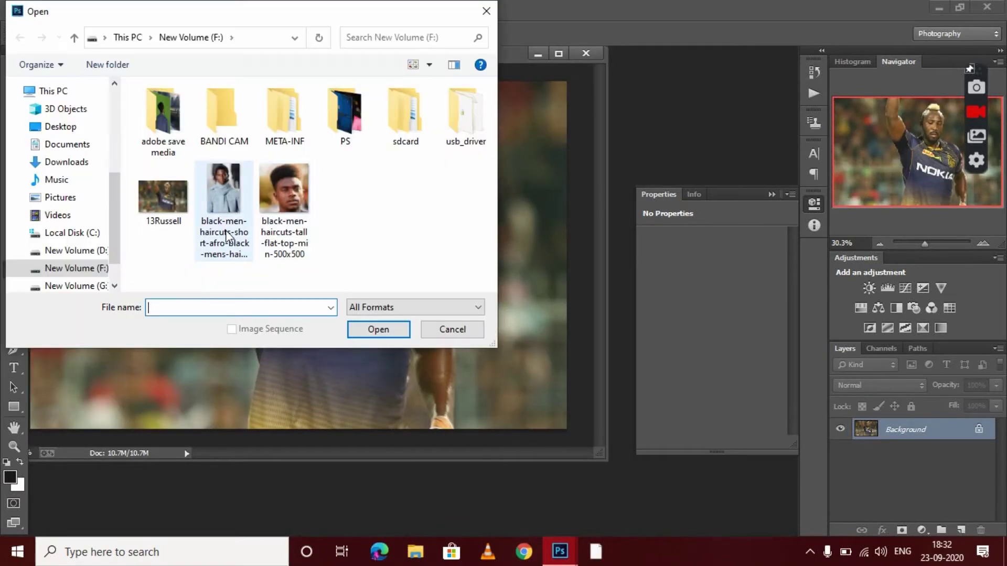
{"action": "left_click", "coordinate": [279, 194]}
{"action": "double_click", "coordinate": [211, 198]}
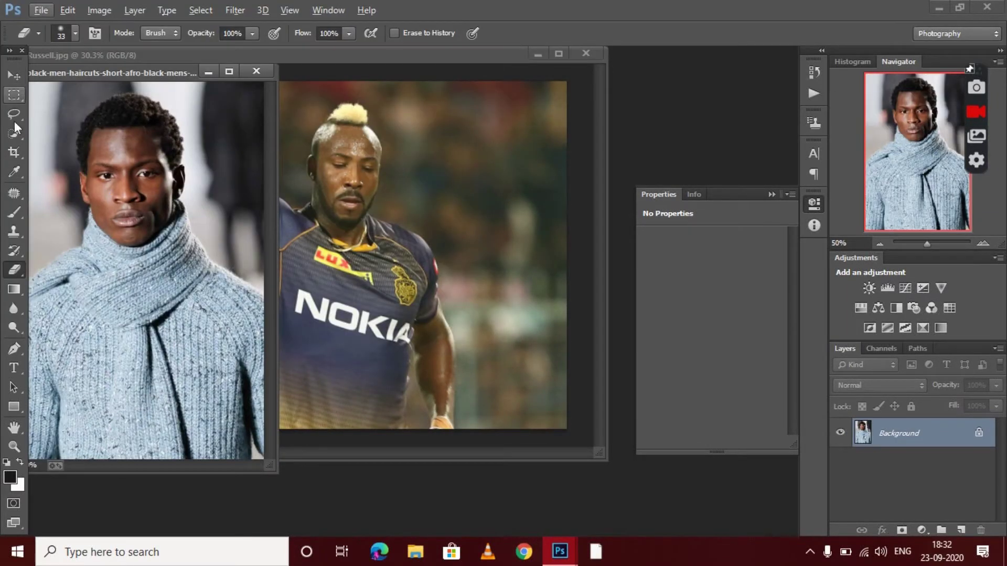
Quick-select the man's head and use Refine Edge to output it as a new layer with layer mask.
{"action": "left_click", "coordinate": [14, 133]}
{"action": "left_click_drag", "start_coordinate": [90, 116], "coordinate": [168, 221]}
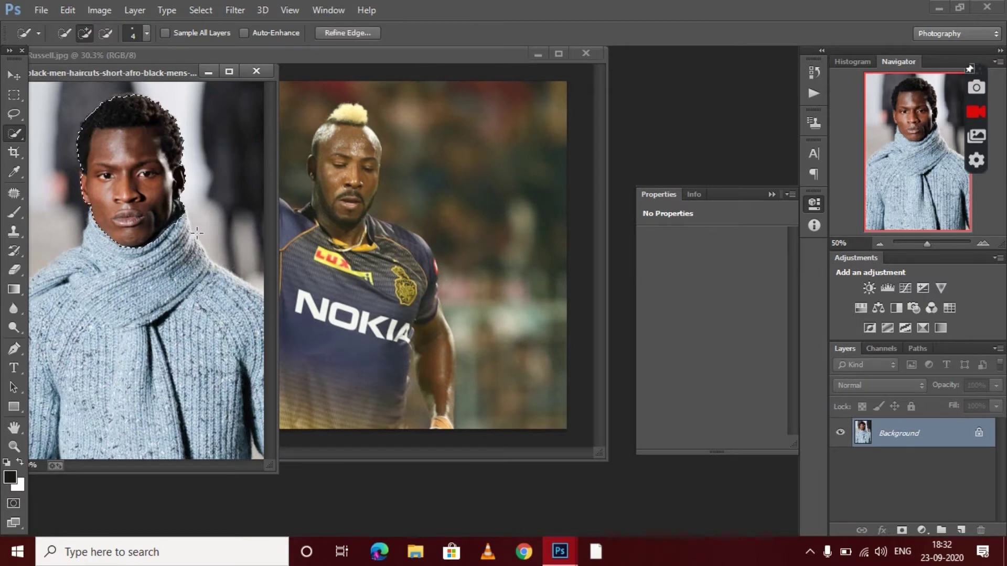
{"action": "right_click", "coordinate": [146, 187]}
{"action": "left_click", "coordinate": [196, 245]}
{"action": "left_click", "coordinate": [755, 446]}
{"action": "left_click", "coordinate": [755, 492]}
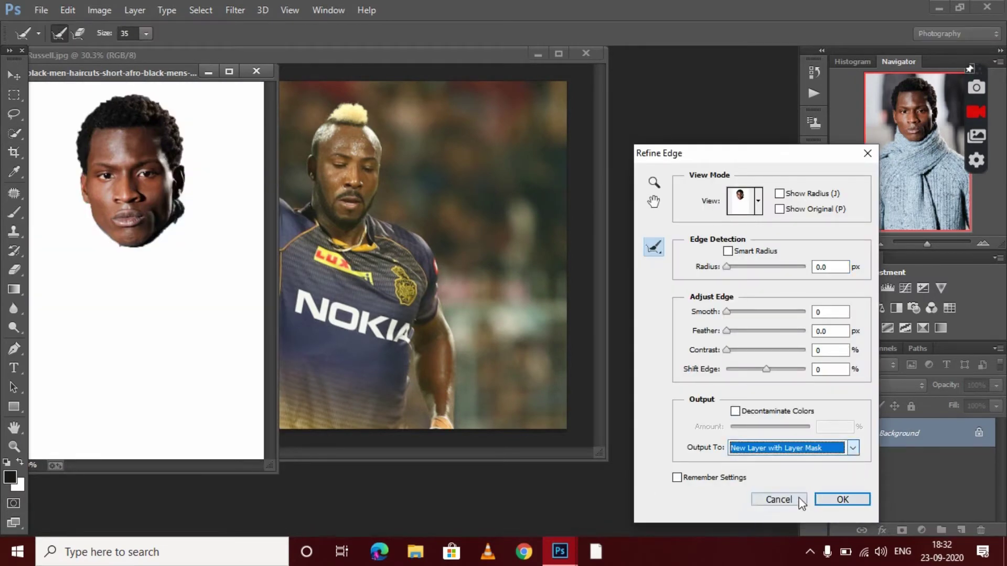
{"action": "left_click", "coordinate": [827, 498]}
Drag the cut-out head into Russell.jpg, then rotate, enlarge and move it over the cricketer's face.
{"action": "key", "text": "v"}
{"action": "left_click_drag", "start_coordinate": [131, 168], "coordinate": [366, 230]}
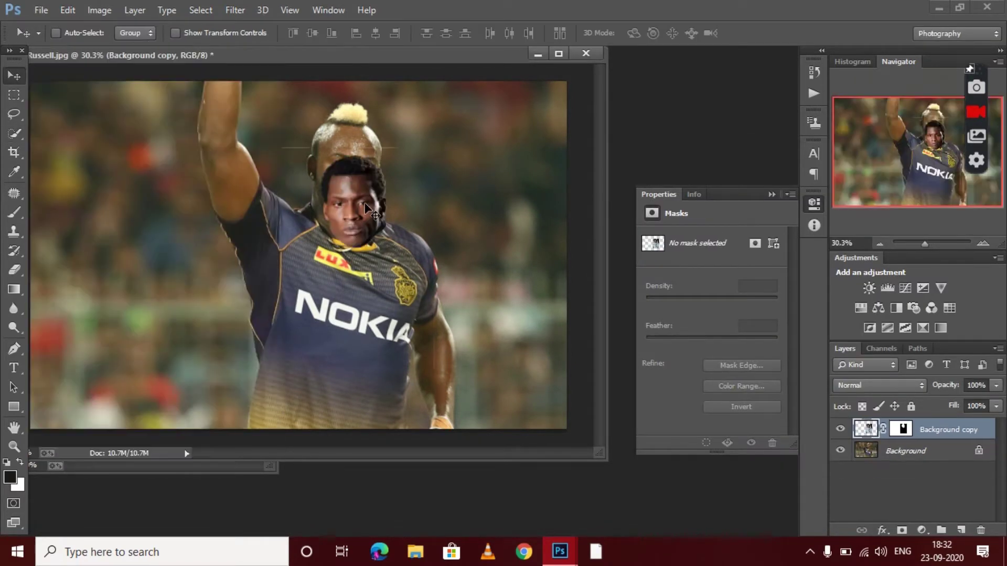
{"action": "key", "text": "ctrl+t"}
{"action": "left_click_drag", "start_coordinate": [361, 147], "coordinate": [373, 147]}
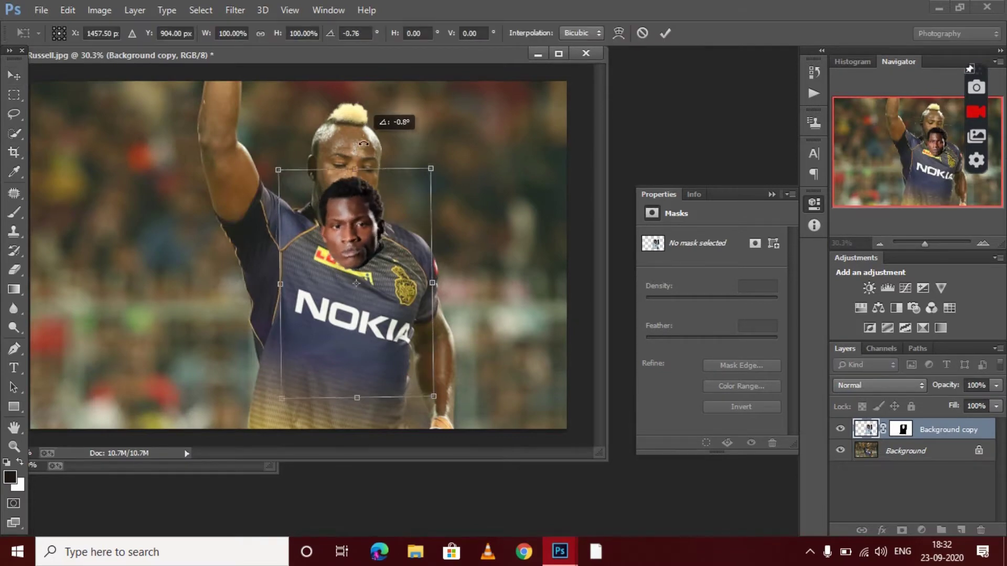
{"action": "left_click_drag", "start_coordinate": [442, 177], "coordinate": [548, 86]}
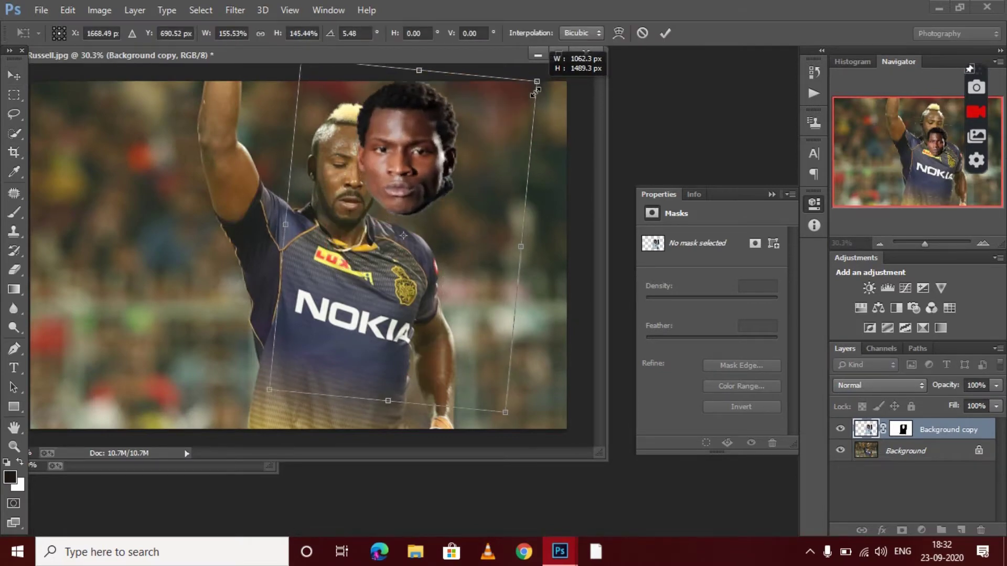
{"action": "left_click_drag", "start_coordinate": [472, 219], "coordinate": [437, 231]}
Fine-tune the head's width while it is semi-transparent, commit the transform, and set opacity to 62%.
{"action": "left_click_drag", "start_coordinate": [476, 263], "coordinate": [443, 260]}
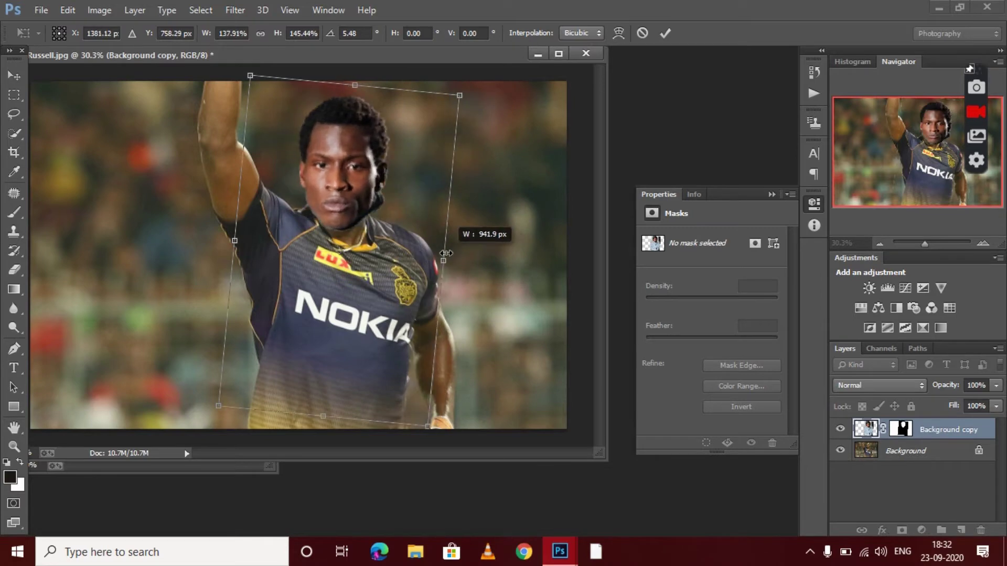
{"action": "left_click_drag", "start_coordinate": [996, 385], "coordinate": [938, 400]}
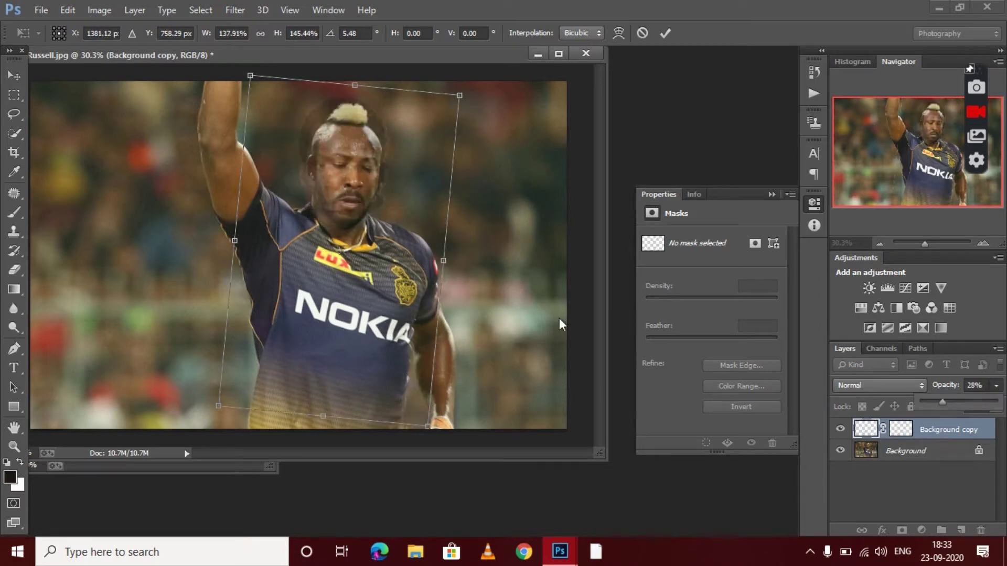
{"action": "left_click_drag", "start_coordinate": [443, 260], "coordinate": [453, 259]}
{"action": "left_click_drag", "start_coordinate": [234, 241], "coordinate": [243, 242]}
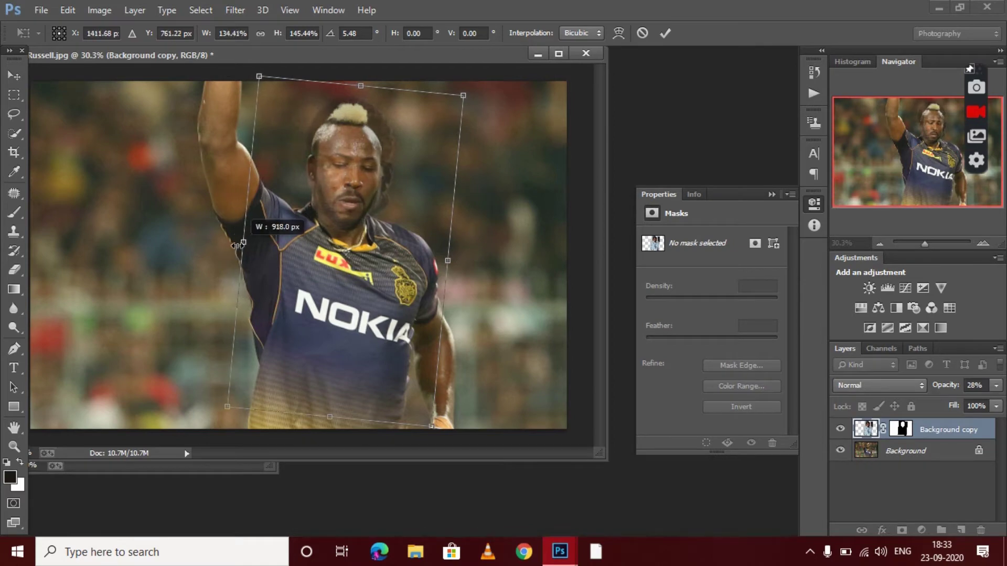
{"action": "left_click", "coordinate": [665, 33]}
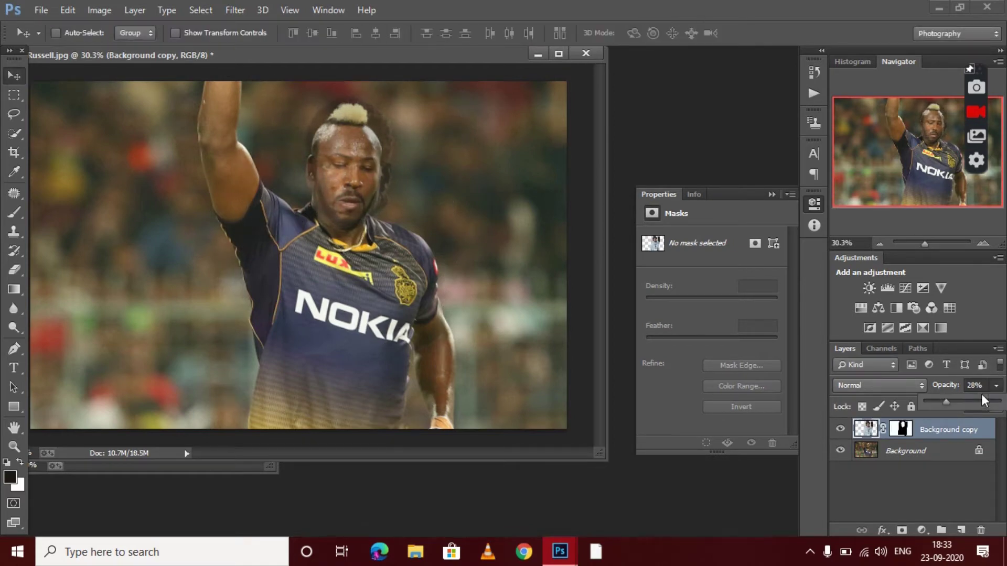
{"action": "left_click_drag", "start_coordinate": [996, 386], "coordinate": [982, 404]}
Erase the pasted face layer around the eye and cheek.
{"action": "key", "text": "e"}
{"action": "scroll", "coordinate": [370, 199], "scroll_direction": "up", "scroll_amount": 1}
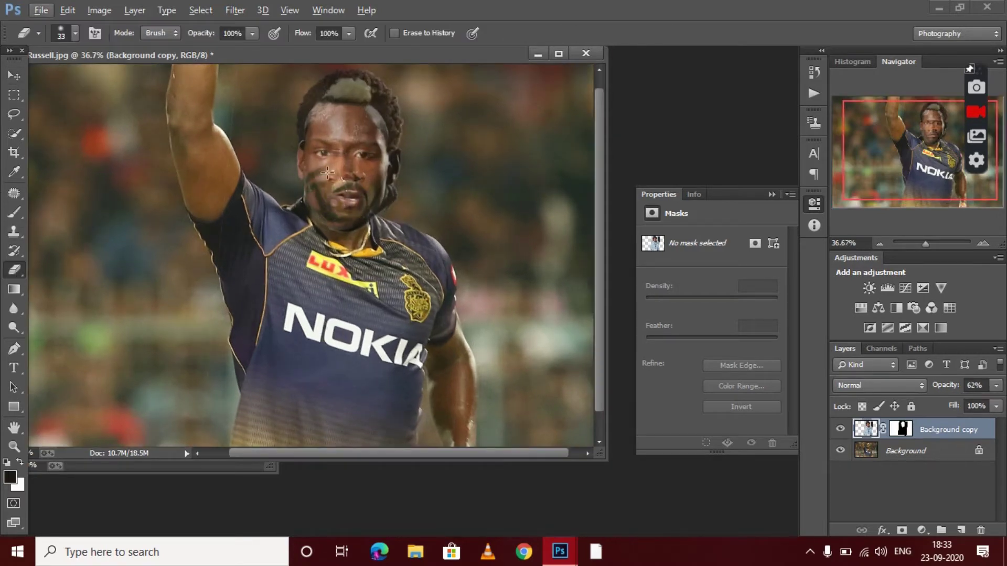
{"action": "scroll", "coordinate": [362, 215], "scroll_direction": "up", "scroll_amount": 5}
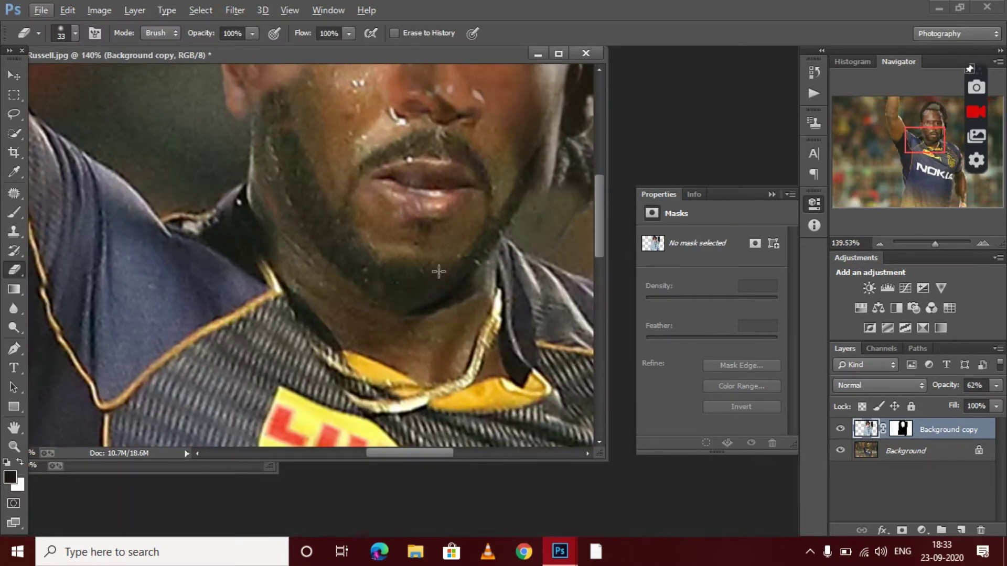
{"action": "scroll", "coordinate": [442, 206], "scroll_direction": "down", "scroll_amount": 1}
{"action": "scroll", "coordinate": [435, 174], "scroll_direction": "down", "scroll_amount": 2}
{"action": "scroll", "coordinate": [429, 144], "scroll_direction": "down", "scroll_amount": 1}
{"action": "mouse_move", "coordinate": [428, 144]}
{"action": "left_mouse_down"}
{"action": "mouse_move", "coordinate": [483, 238]}
{"action": "mouse_move", "coordinate": [344, 191]}
{"action": "left_mouse_up"}
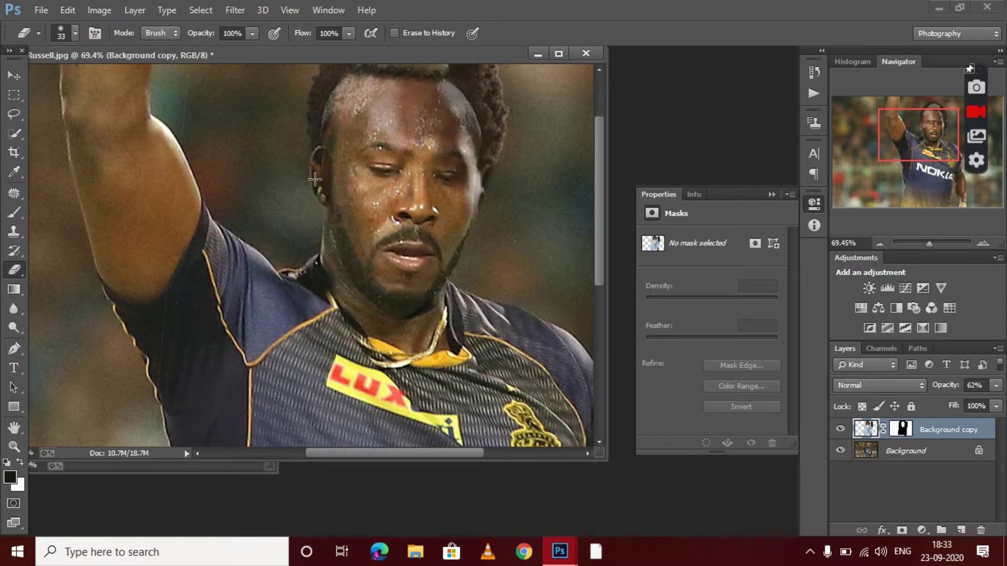
Erase across the upper and central forehead, then raise the layer opacity to 79%.
{"action": "scroll", "coordinate": [394, 199], "scroll_direction": "up", "scroll_amount": 2}
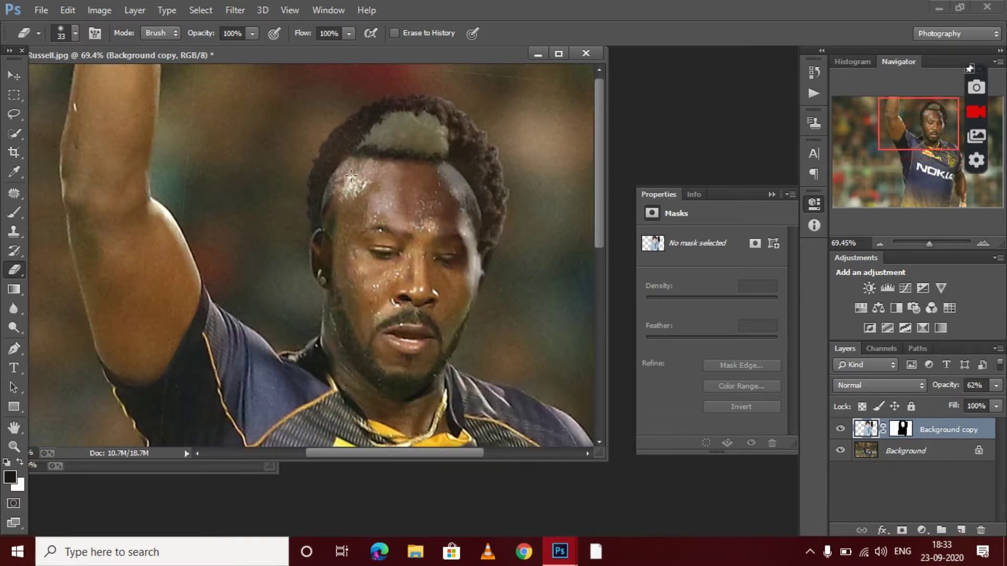
{"action": "left_click_drag", "start_coordinate": [376, 169], "coordinate": [464, 212]}
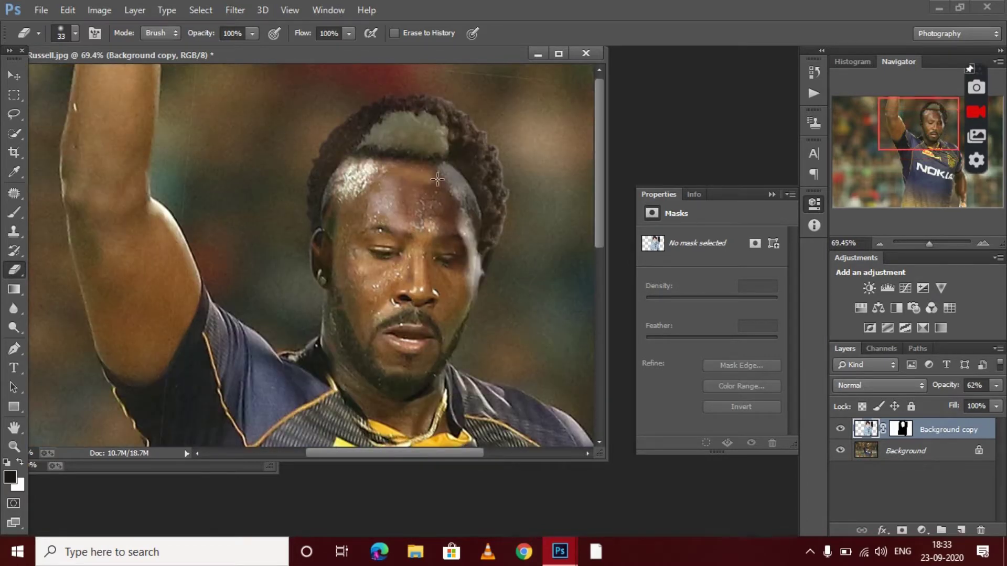
{"action": "mouse_move", "coordinate": [440, 173]}
{"action": "left_mouse_down"}
{"action": "mouse_move", "coordinate": [367, 215]}
{"action": "mouse_move", "coordinate": [447, 251]}
{"action": "left_mouse_up"}
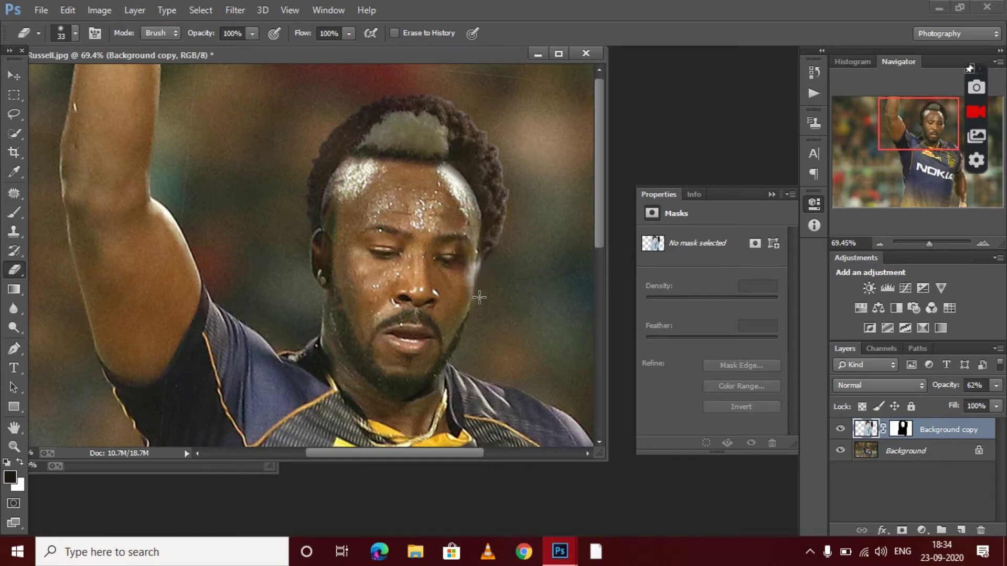
{"action": "left_click", "coordinate": [996, 386]}
{"action": "left_click_drag", "start_coordinate": [963, 401], "coordinate": [986, 407]}
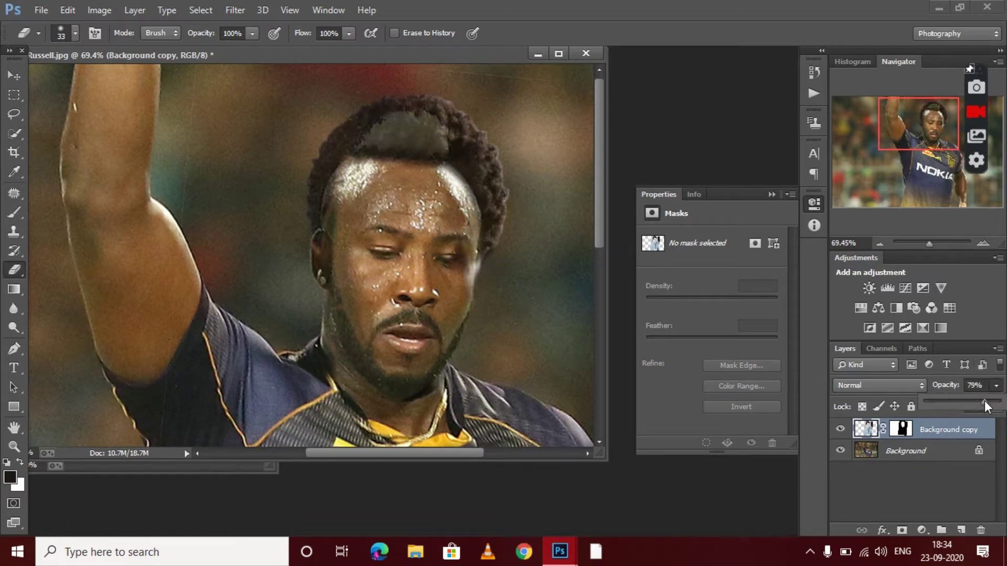
{"action": "left_click", "coordinate": [309, 255]}
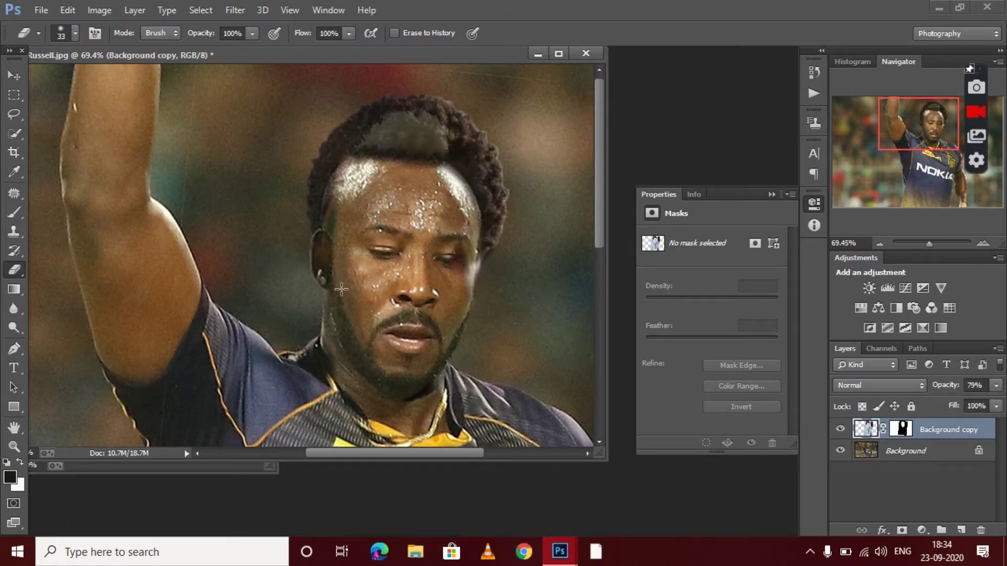
Narrow the face layer from both sides to about 95% width, nudge it down, and commit.
{"action": "key", "text": "ctrl+t"}
{"action": "left_click_drag", "start_coordinate": [129, 273], "coordinate": [135, 273]}
{"action": "key", "text": "ctrl+0"}
{"action": "left_click_drag", "start_coordinate": [452, 252], "coordinate": [448, 253]}
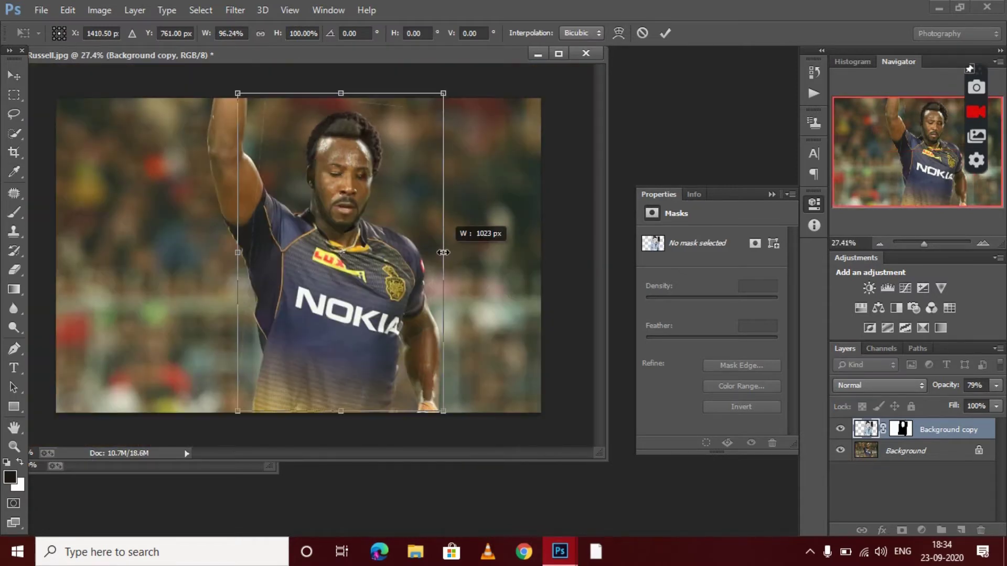
{"action": "left_click_drag", "start_coordinate": [372, 232], "coordinate": [374, 237]}
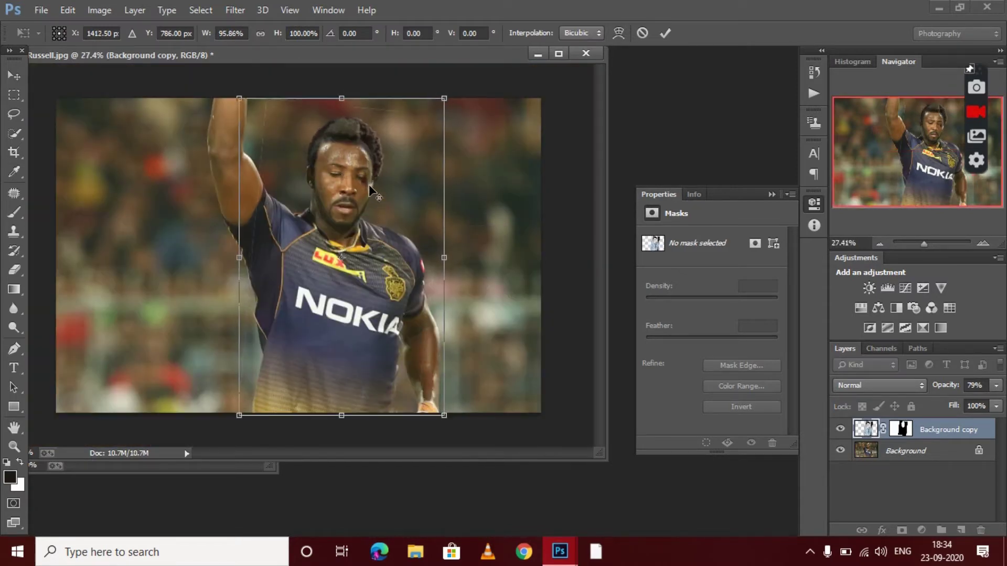
{"action": "left_click_drag", "start_coordinate": [448, 244], "coordinate": [448, 245]}
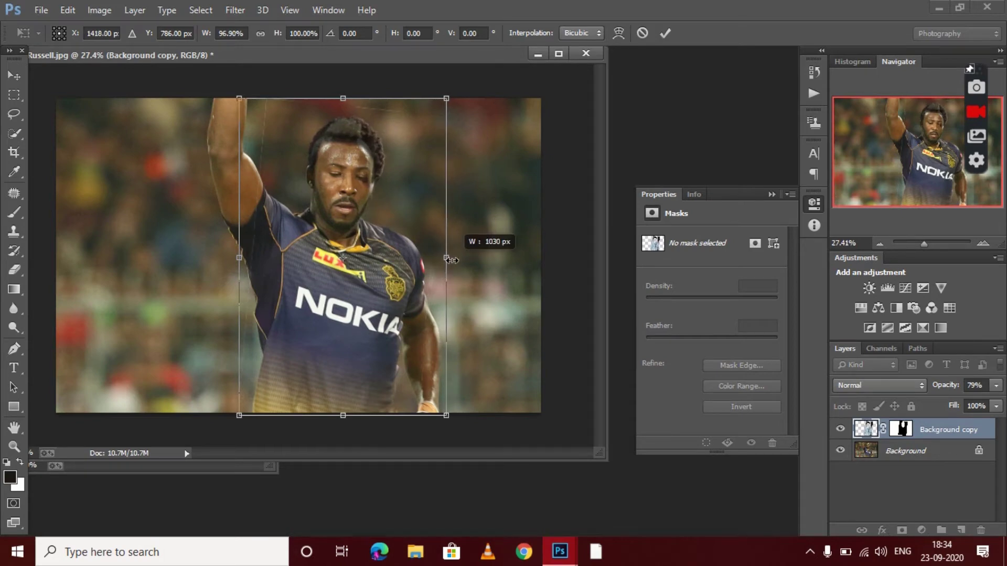
{"action": "scroll", "coordinate": [314, 195], "scroll_direction": "up", "scroll_amount": 3}
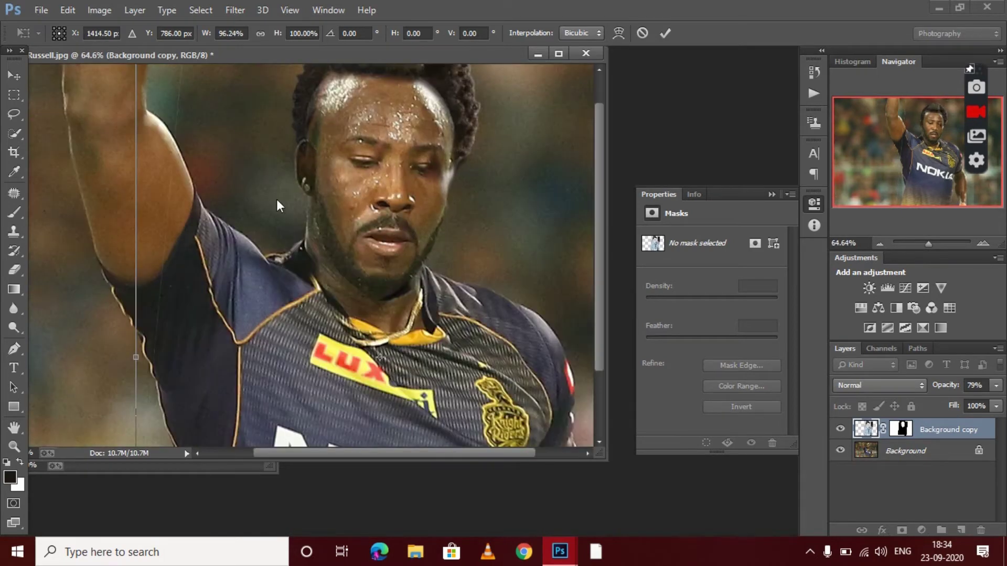
{"action": "left_click_drag", "start_coordinate": [131, 358], "coordinate": [134, 359]}
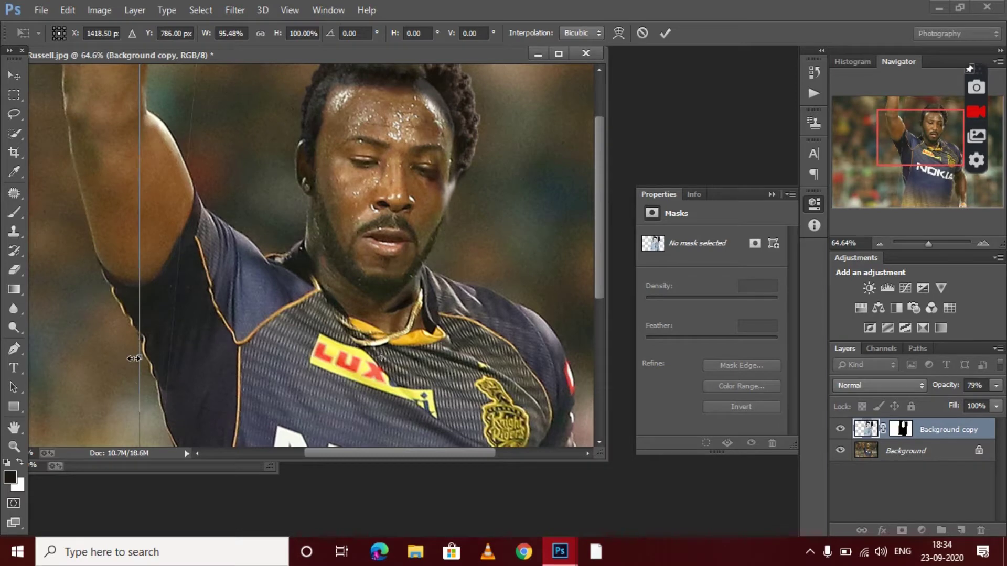
{"action": "scroll", "coordinate": [168, 346], "scroll_direction": "down", "scroll_amount": 3}
{"action": "key", "text": "Return"}
Erase the light halo along the face's right edge, checking the strokes in History.
{"action": "key", "text": "e"}
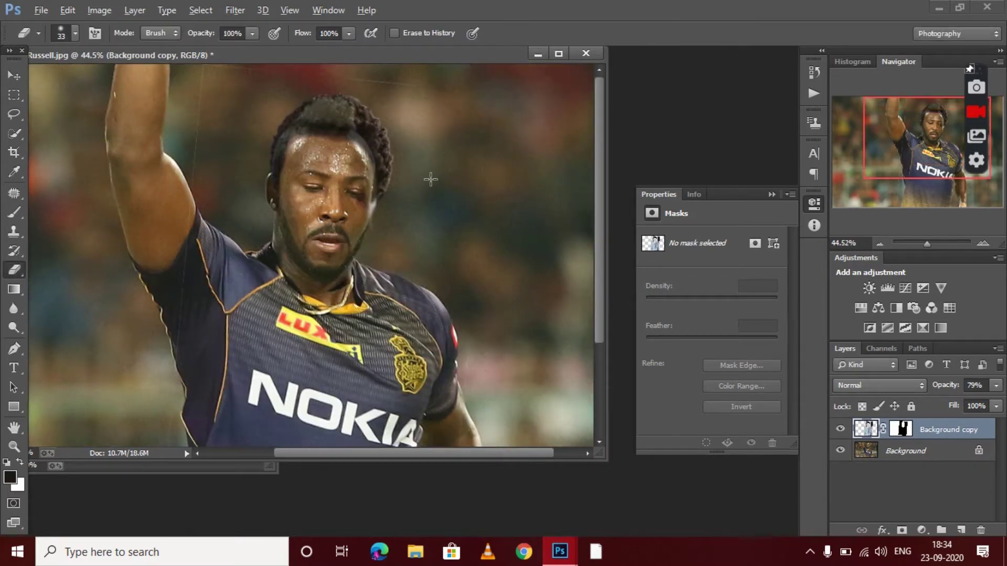
{"action": "scroll", "coordinate": [367, 152], "scroll_direction": "up", "scroll_amount": 4}
{"action": "mouse_move", "coordinate": [325, 288]}
{"action": "left_mouse_down"}
{"action": "mouse_move", "coordinate": [331, 255]}
{"action": "mouse_move", "coordinate": [305, 286]}
{"action": "left_mouse_up"}
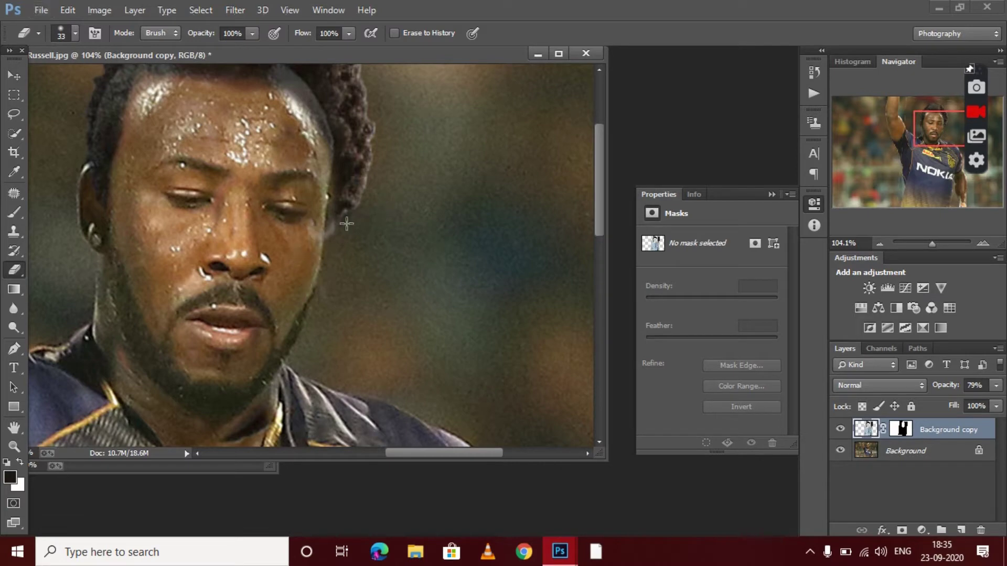
{"action": "scroll", "coordinate": [323, 213], "scroll_direction": "up", "scroll_amount": 3}
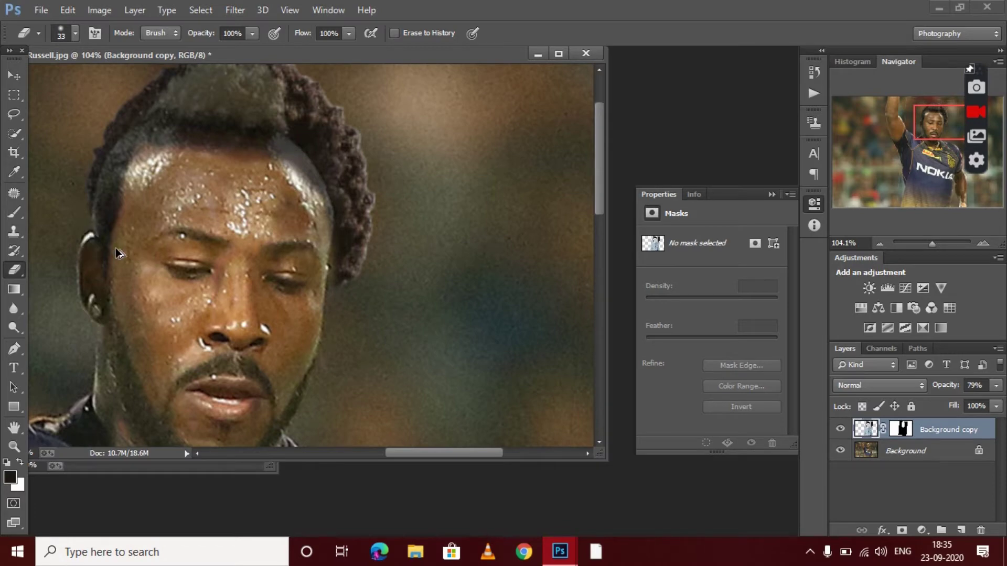
{"action": "left_click", "coordinate": [814, 72]}
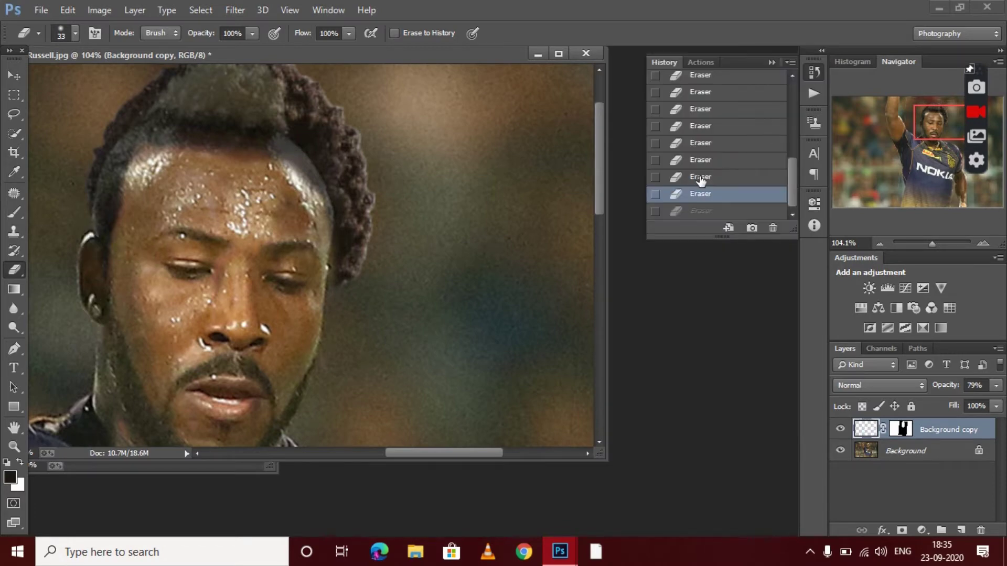
{"action": "key", "text": "ctrl+alt+z"}
{"action": "key", "text": "ctrl+alt+z"}
{"action": "key", "text": "ctrl+alt+z"}
{"action": "left_click", "coordinate": [700, 211]}
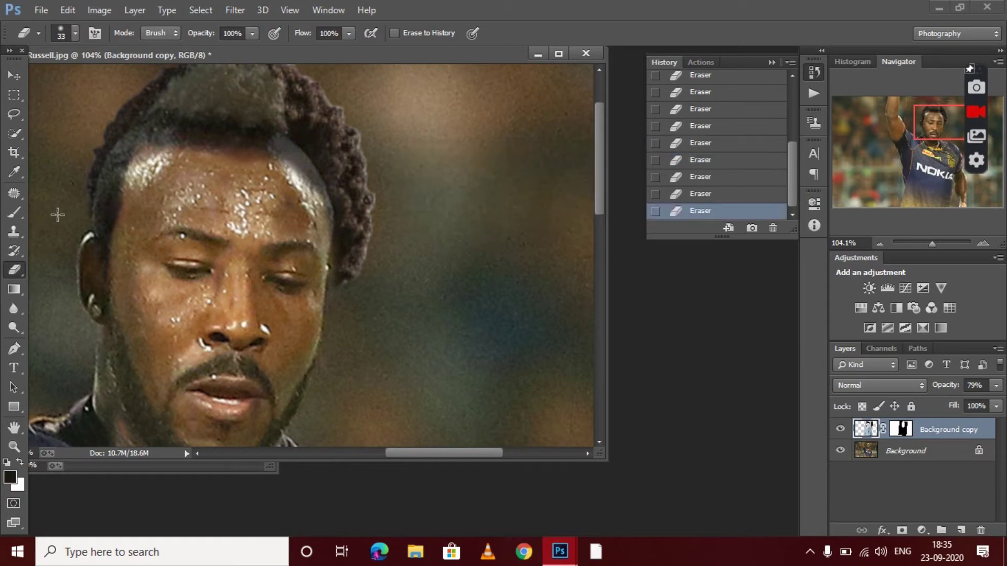
{"action": "scroll", "coordinate": [254, 299], "scroll_direction": "down", "scroll_amount": 3}
Narrow the face layer to 98.92% width, set its opacity to 100%, and apply the transform.
{"action": "key", "text": "ctrl+t"}
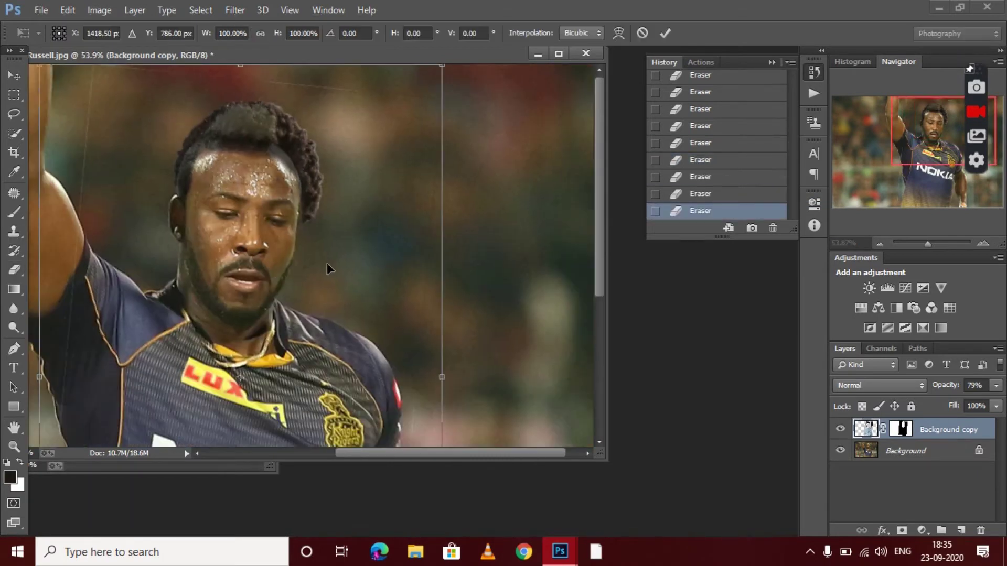
{"action": "left_click_drag", "start_coordinate": [445, 373], "coordinate": [438, 373]}
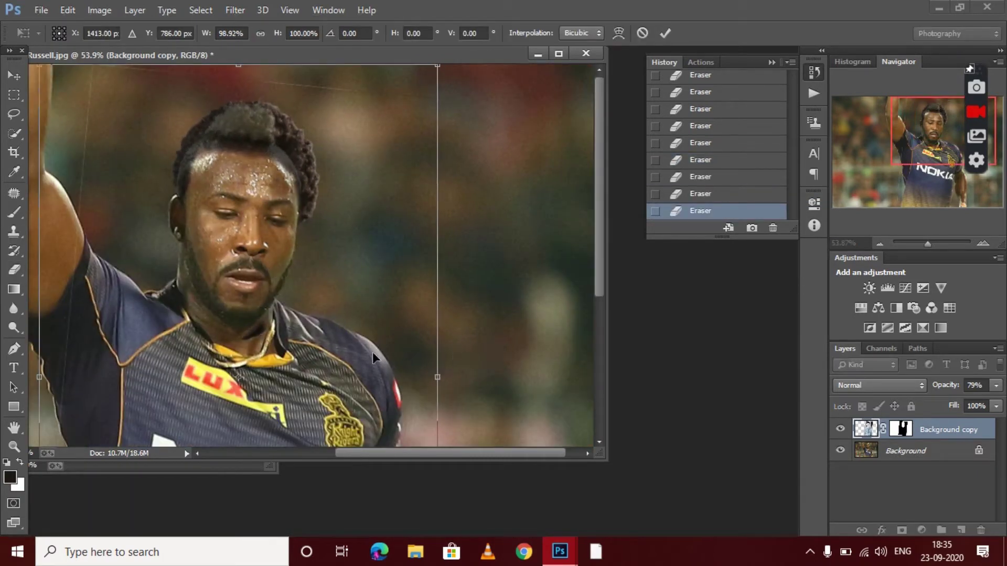
{"action": "left_click", "coordinate": [995, 386]}
{"action": "left_click_drag", "start_coordinate": [1002, 406], "coordinate": [1006, 407]}
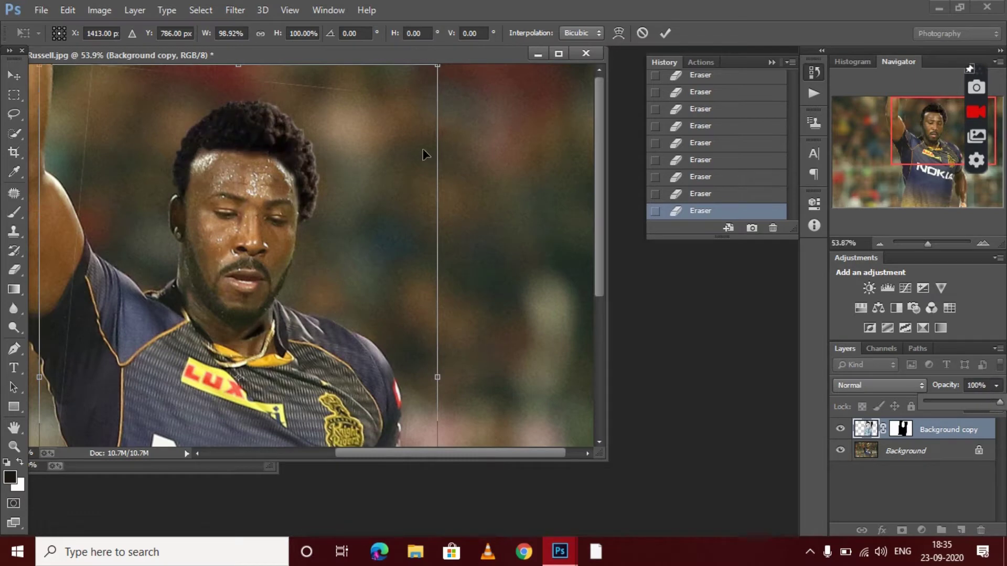
{"action": "scroll", "coordinate": [136, 183], "scroll_direction": "up", "scroll_amount": 2}
{"action": "scroll", "coordinate": [136, 183], "scroll_direction": "up", "scroll_amount": 2}
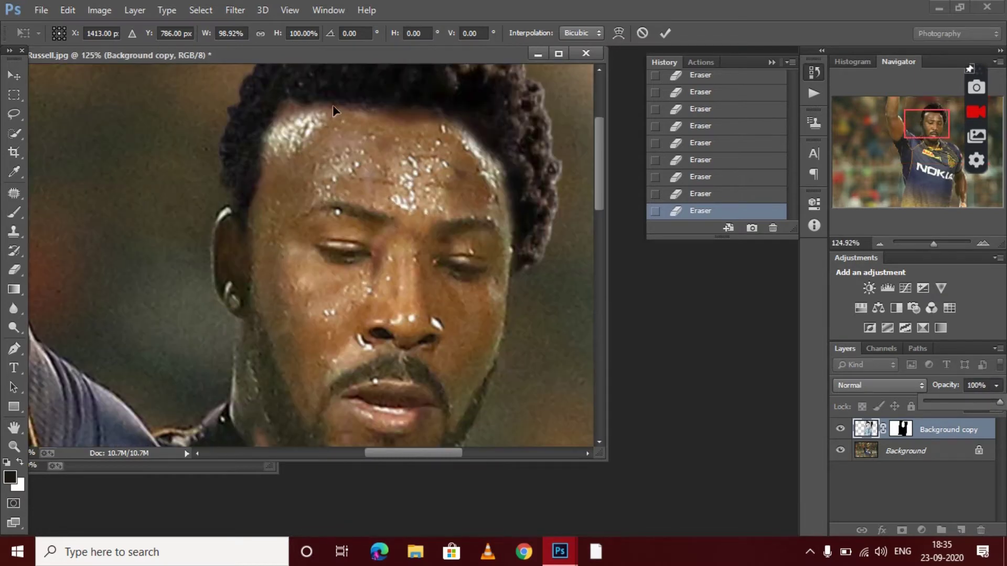
{"action": "left_click", "coordinate": [16, 216]}
{"action": "key", "text": "Return"}
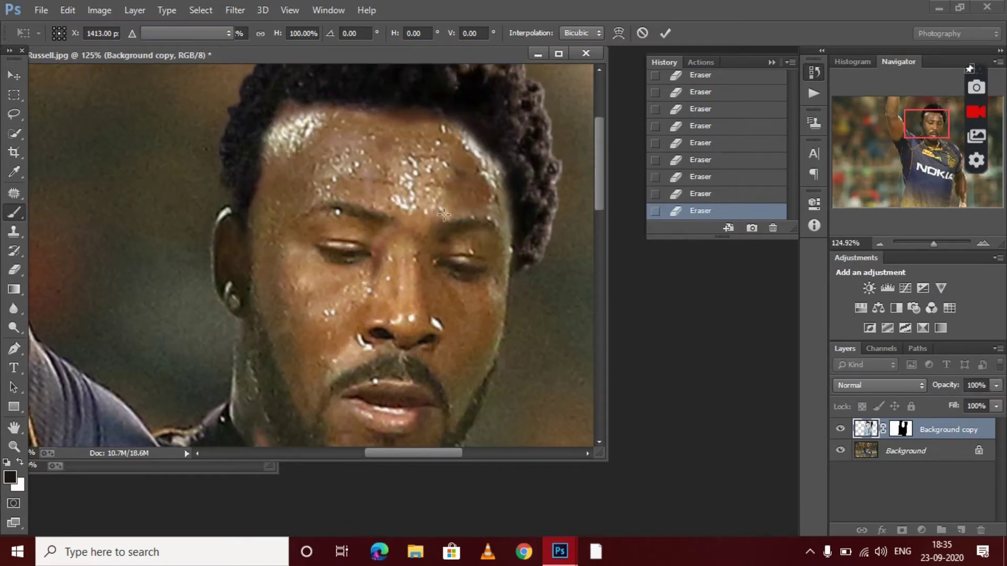
Erase more of the face layer's edge along the hairline.
{"action": "key", "text": "e"}
{"action": "mouse_move", "coordinate": [280, 174]}
{"action": "left_mouse_down"}
{"action": "mouse_move", "coordinate": [293, 157]}
{"action": "mouse_move", "coordinate": [347, 142]}
{"action": "left_mouse_up"}
{"action": "left_click_drag", "start_coordinate": [286, 126], "coordinate": [303, 114]}
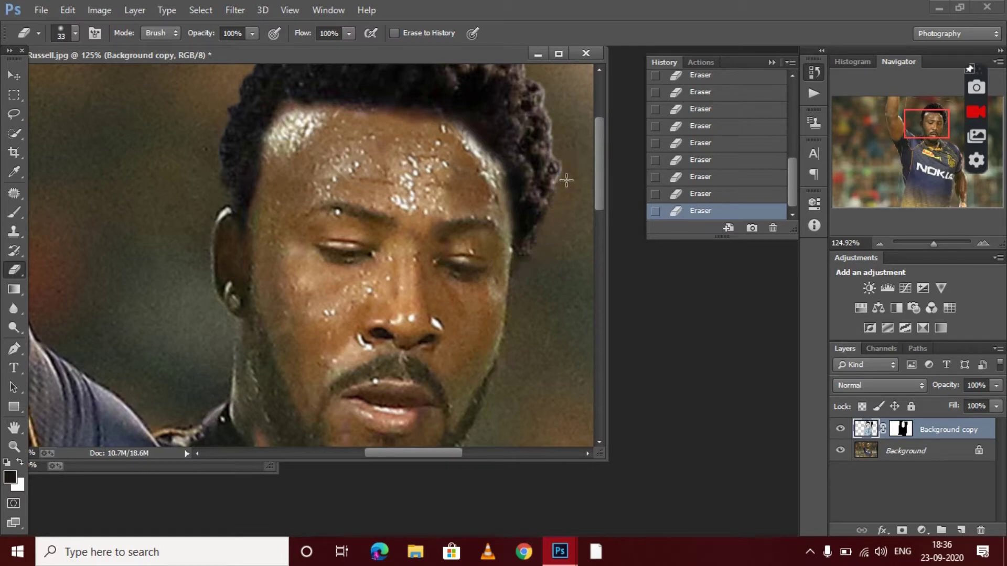
{"action": "scroll", "coordinate": [538, 263], "scroll_direction": "down", "scroll_amount": 5}
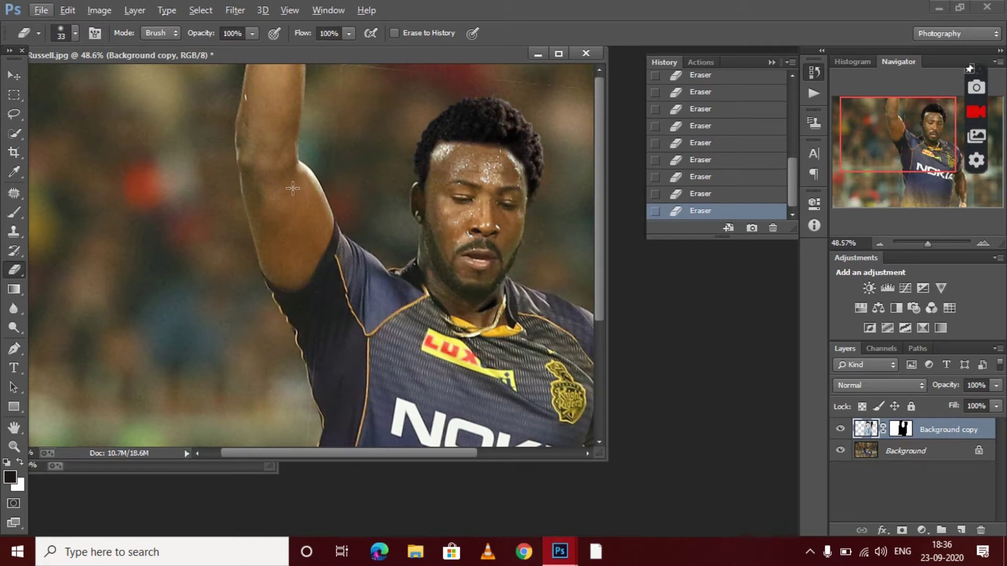
{"action": "scroll", "coordinate": [293, 188], "scroll_direction": "down", "scroll_amount": 2}
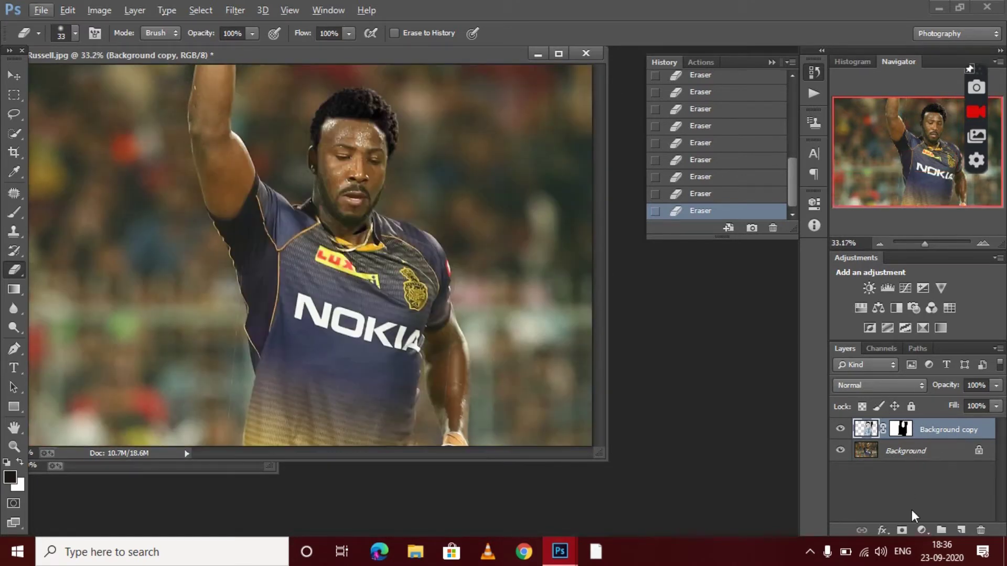
Add a Hue/Saturation layer with saturation -26 and lightness +3, clipped to the face layer.
{"action": "left_click", "coordinate": [922, 531]}
{"action": "left_click", "coordinate": [912, 353]}
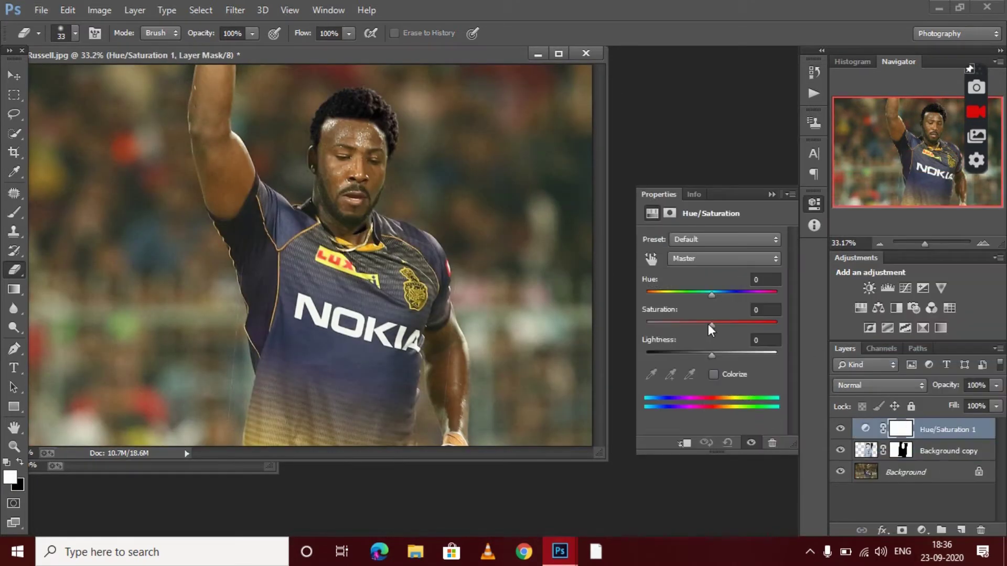
{"action": "mouse_move", "coordinate": [712, 328]}
{"action": "left_mouse_down"}
{"action": "mouse_move", "coordinate": [691, 326]}
{"action": "mouse_move", "coordinate": [712, 323]}
{"action": "mouse_move", "coordinate": [719, 356]}
{"action": "left_mouse_up"}
{"action": "left_click", "coordinate": [684, 443]}
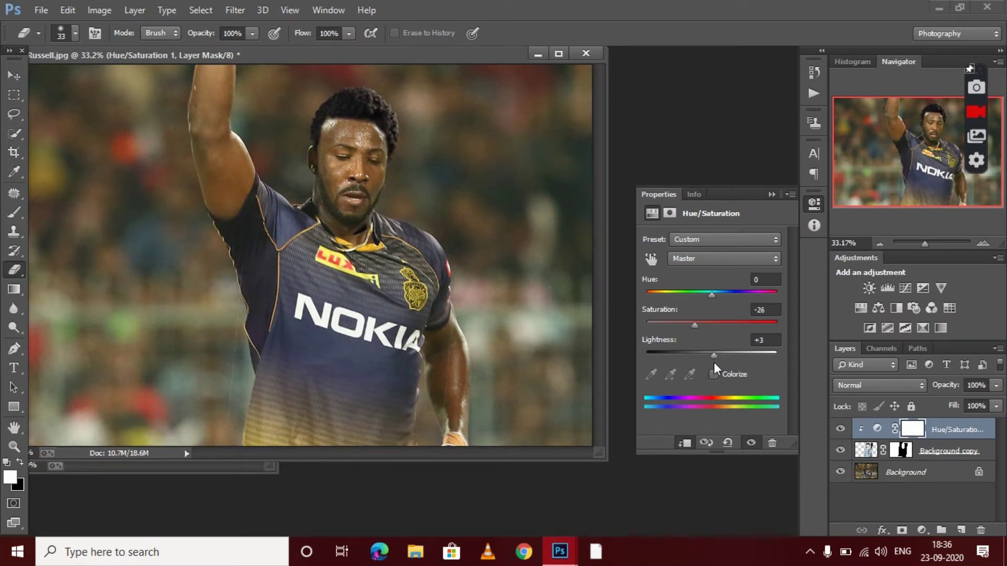
Add a clipped Curves layer and raise the curve to brighten the face.
{"action": "left_click", "coordinate": [920, 531]}
{"action": "left_click", "coordinate": [881, 265]}
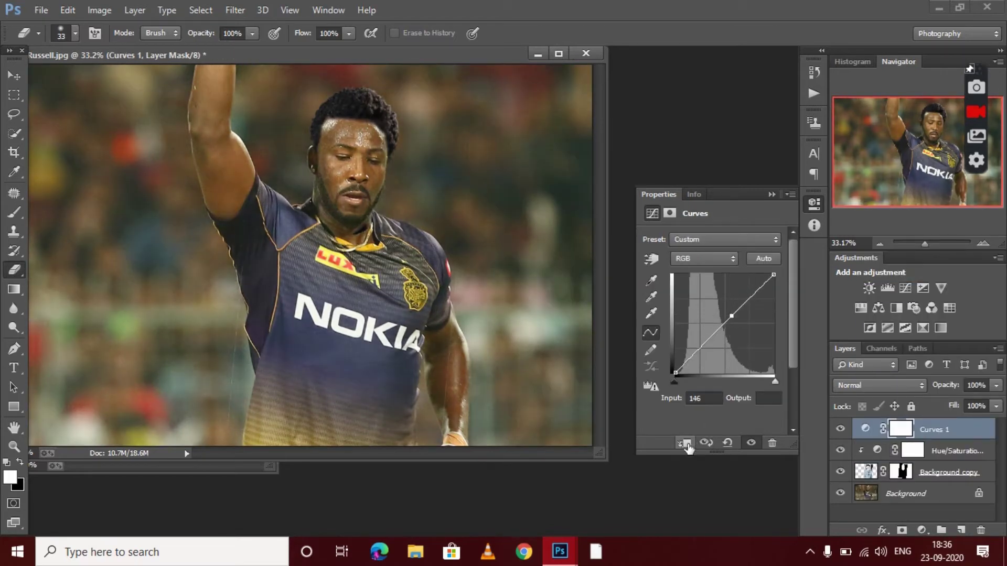
{"action": "left_click", "coordinate": [685, 444]}
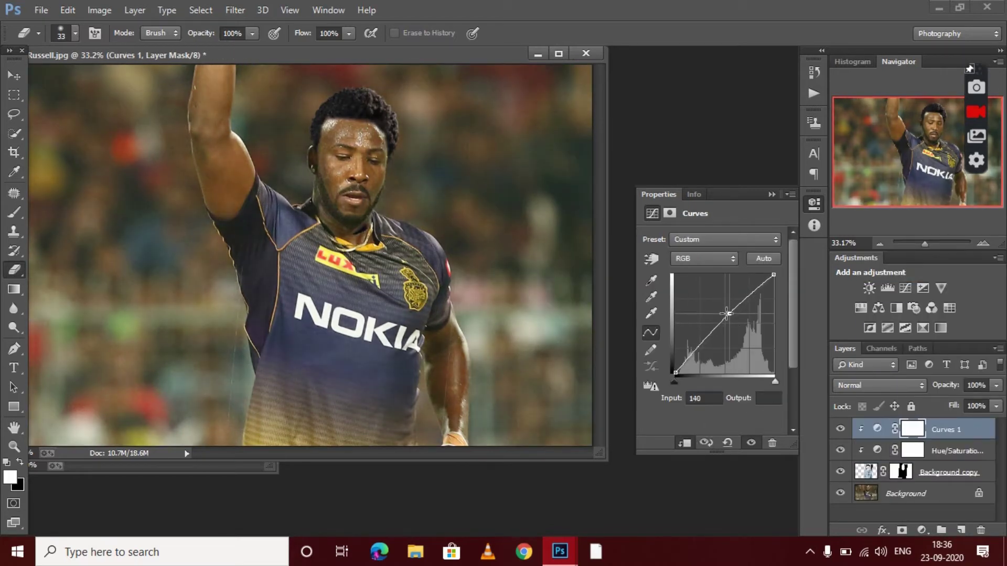
{"action": "left_click_drag", "start_coordinate": [732, 317], "coordinate": [740, 304]}
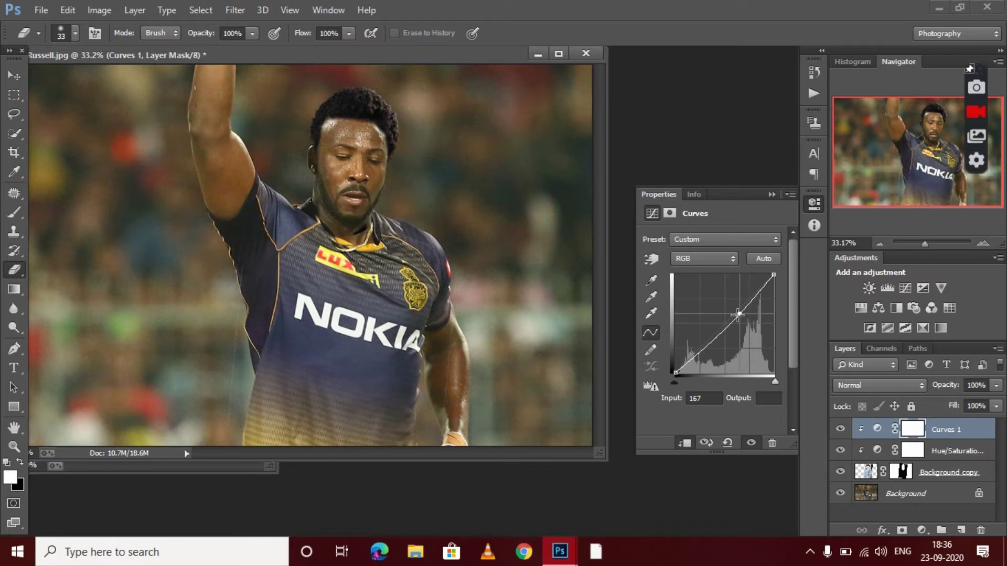
{"action": "right_click", "coordinate": [958, 436]}
{"action": "left_click", "coordinate": [693, 436]}
{"action": "key", "text": "ctrl+z"}
{"action": "right_click", "coordinate": [938, 430]}
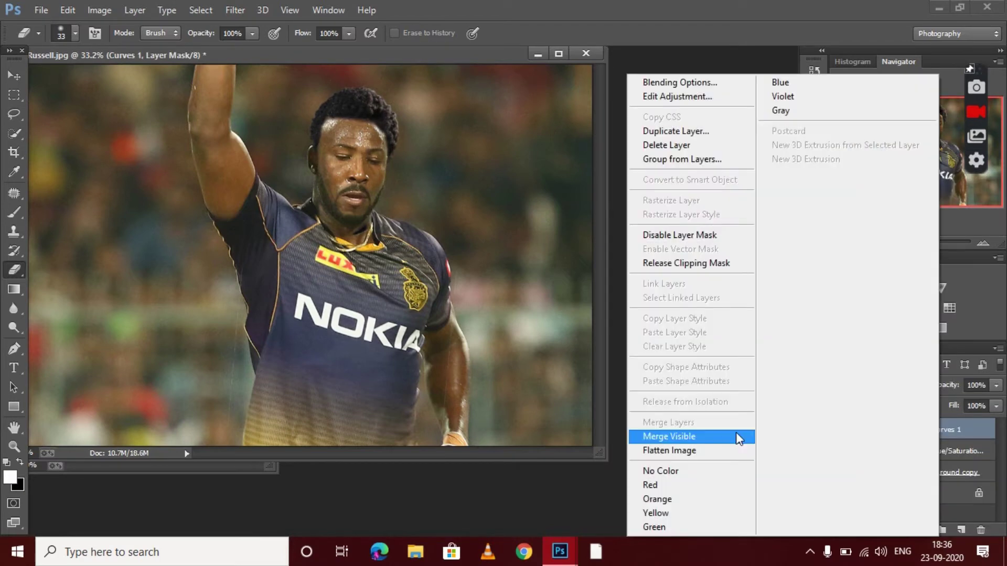
{"action": "left_click", "coordinate": [961, 469]}
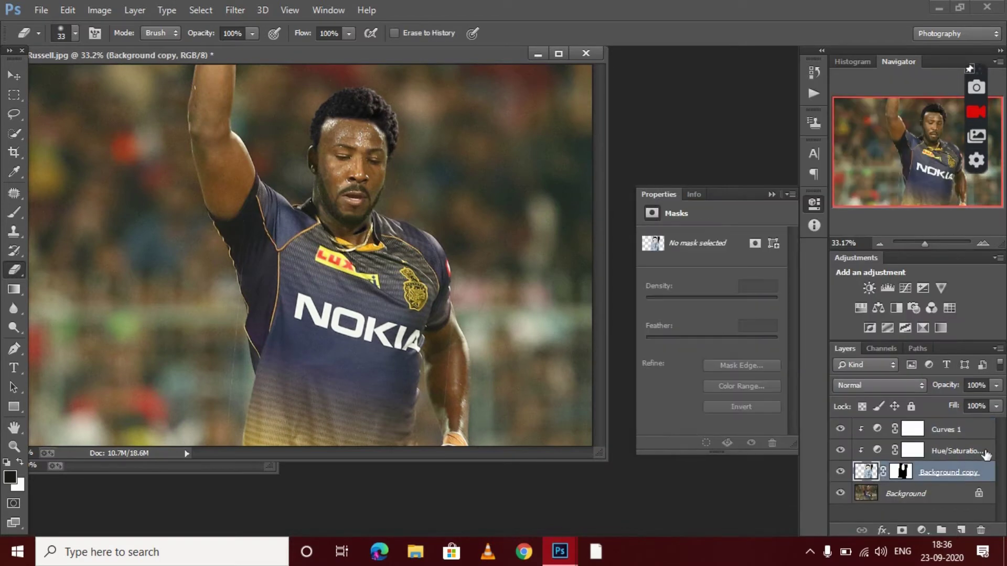
{"action": "left_click", "coordinate": [14, 171]}
{"action": "left_click", "coordinate": [290, 95]}
{"action": "key", "text": "b"}
{"action": "scroll", "coordinate": [391, 142], "scroll_direction": "up", "scroll_amount": 2}
{"action": "mouse_move", "coordinate": [323, 90]}
{"action": "left_mouse_down"}
{"action": "mouse_move", "coordinate": [390, 146]}
{"action": "mouse_move", "coordinate": [384, 113]}
{"action": "left_mouse_up"}
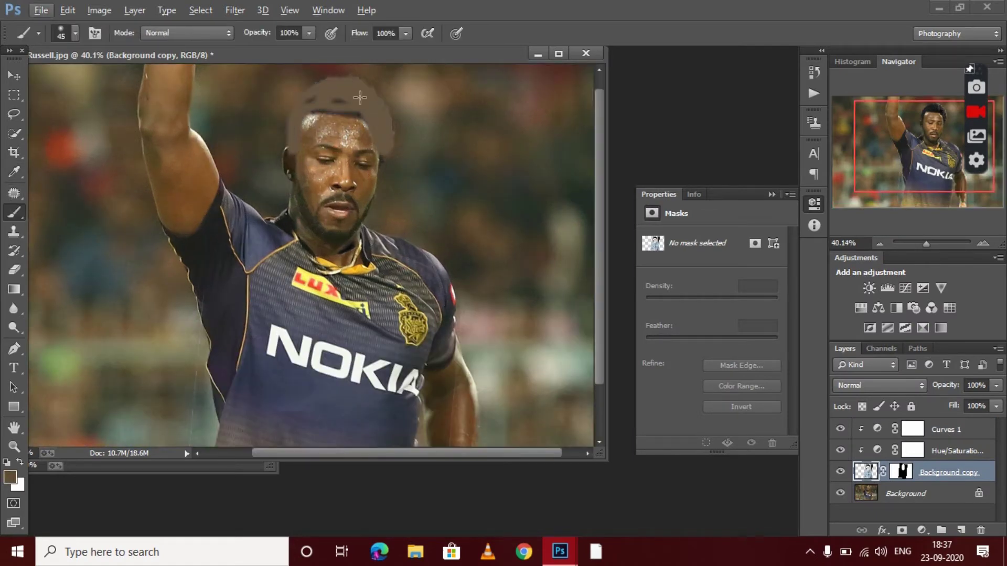
{"action": "left_click", "coordinate": [996, 385]}
{"action": "left_click_drag", "start_coordinate": [996, 401], "coordinate": [1003, 407]}
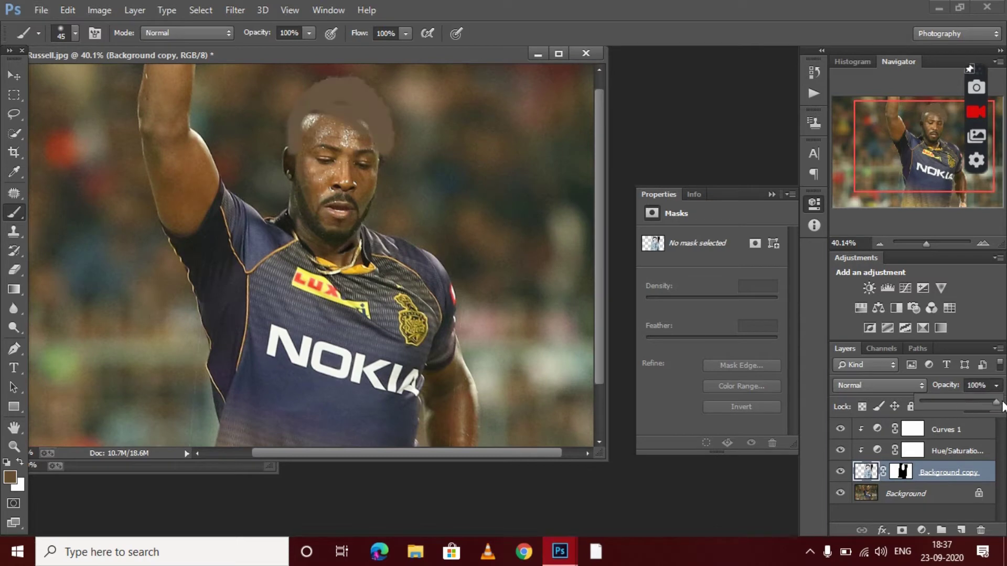
{"action": "left_click", "coordinate": [814, 72]}
{"action": "left_click", "coordinate": [708, 194]}
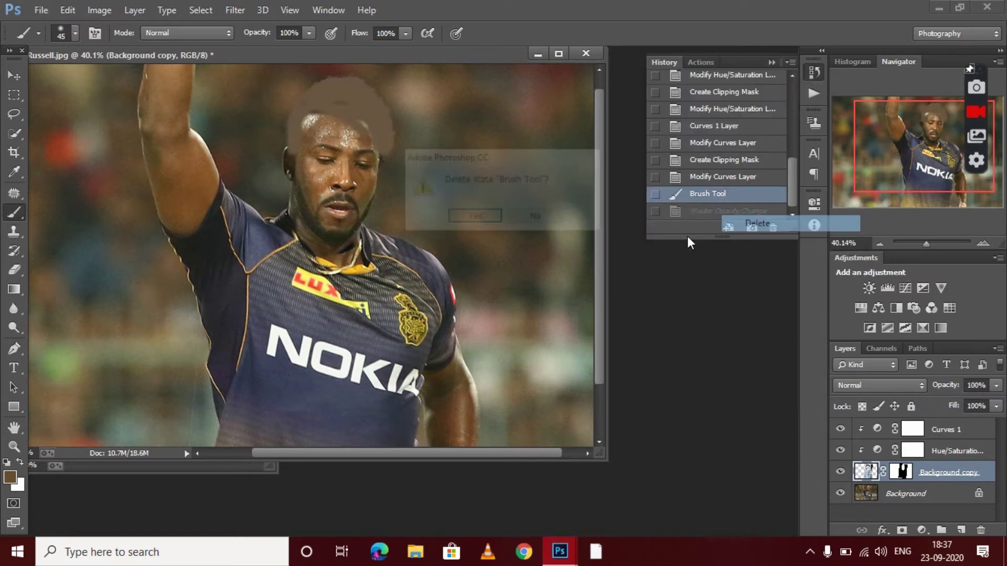
Duplicate the face layer as Background copy 2 and paint brown over the hair.
{"action": "right_click", "coordinate": [934, 473]}
{"action": "left_click", "coordinate": [723, 86]}
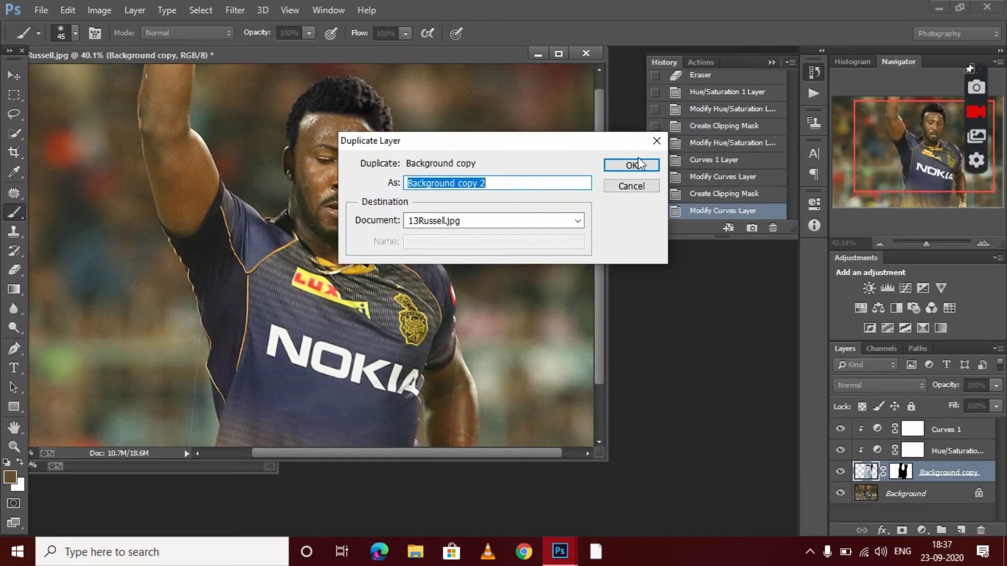
{"action": "left_click", "coordinate": [638, 156]}
{"action": "scroll", "coordinate": [362, 116], "scroll_direction": "up", "scroll_amount": 2}
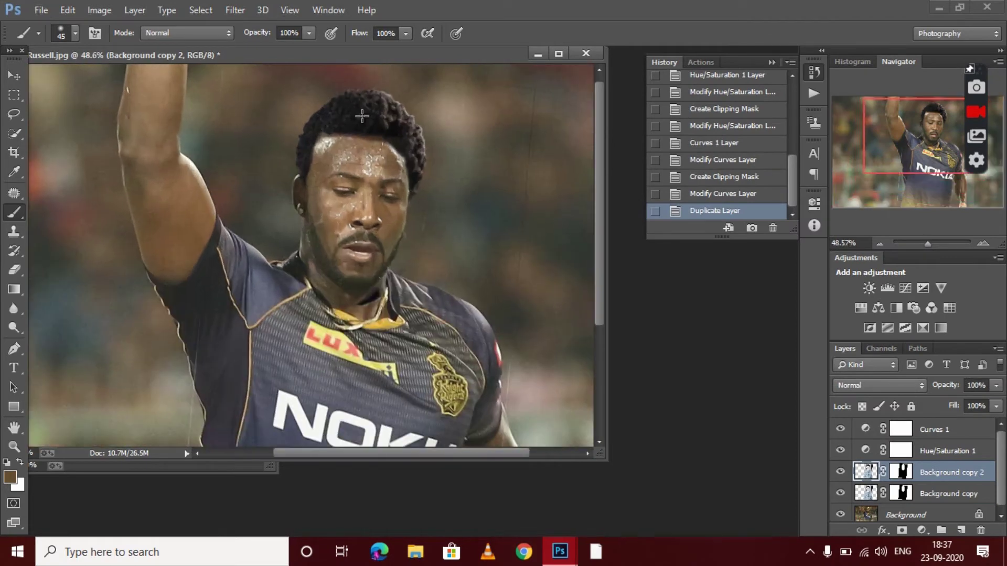
{"action": "mouse_move", "coordinate": [316, 128]}
{"action": "left_mouse_down"}
{"action": "mouse_move", "coordinate": [311, 120]}
{"action": "mouse_move", "coordinate": [414, 168]}
{"action": "mouse_move", "coordinate": [333, 101]}
{"action": "left_mouse_up"}
{"action": "left_click_drag", "start_coordinate": [301, 163], "coordinate": [300, 176]}
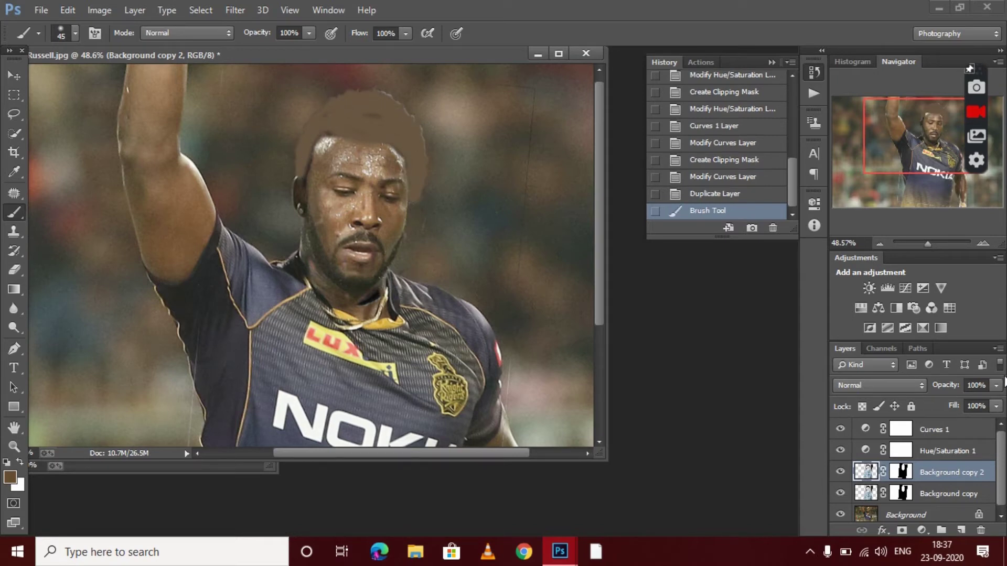
Fade the brown-painted layer to 15% opacity and merge it down into Background copy.
{"action": "left_click", "coordinate": [996, 385]}
{"action": "left_click_drag", "start_coordinate": [996, 401], "coordinate": [932, 404]}
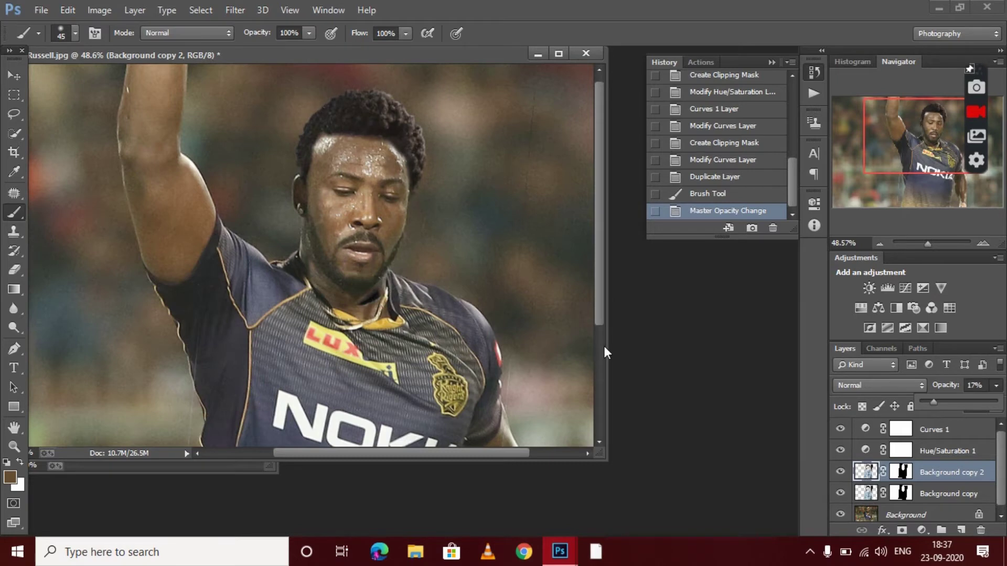
{"action": "scroll", "coordinate": [552, 313], "scroll_direction": "down", "scroll_amount": 3}
{"action": "scroll", "coordinate": [393, 201], "scroll_direction": "up", "scroll_amount": 1}
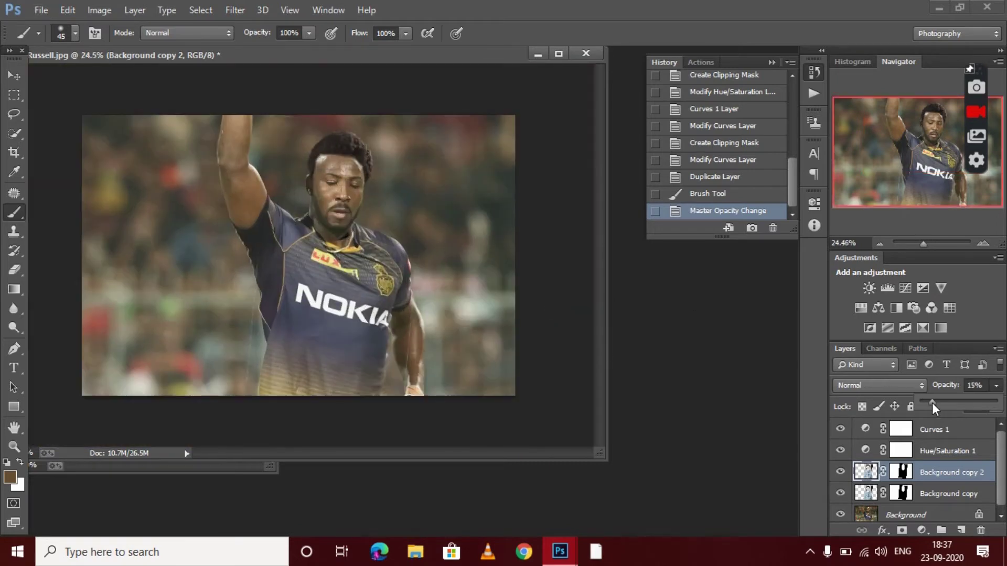
{"action": "right_click", "coordinate": [945, 472]}
{"action": "left_click", "coordinate": [734, 412]}
{"action": "key", "text": "Return"}
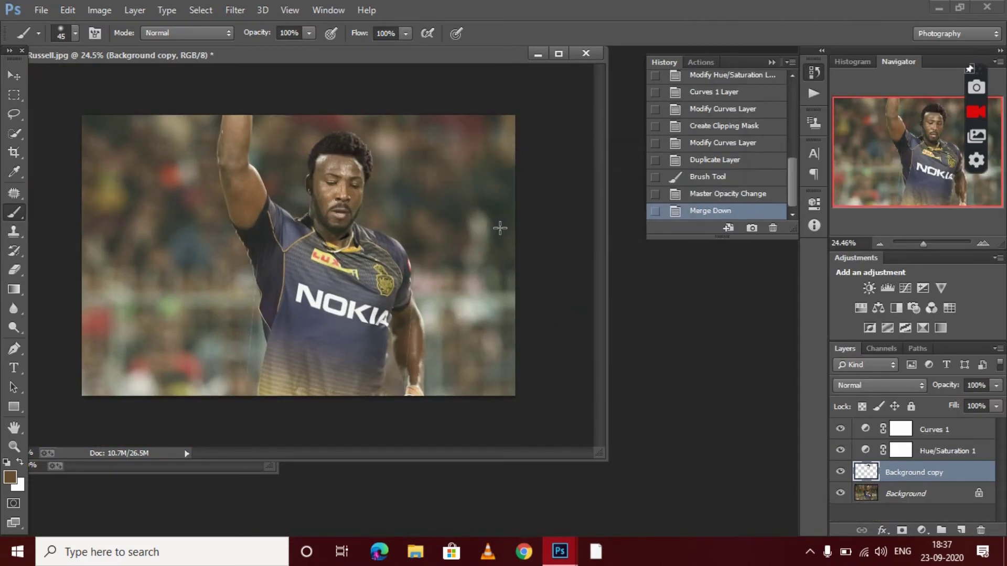
Add a Curves 2 adjustment layer with one point set on the curve.
{"action": "scroll", "coordinate": [325, 142], "scroll_direction": "up", "scroll_amount": 5}
{"action": "left_click", "coordinate": [921, 530]}
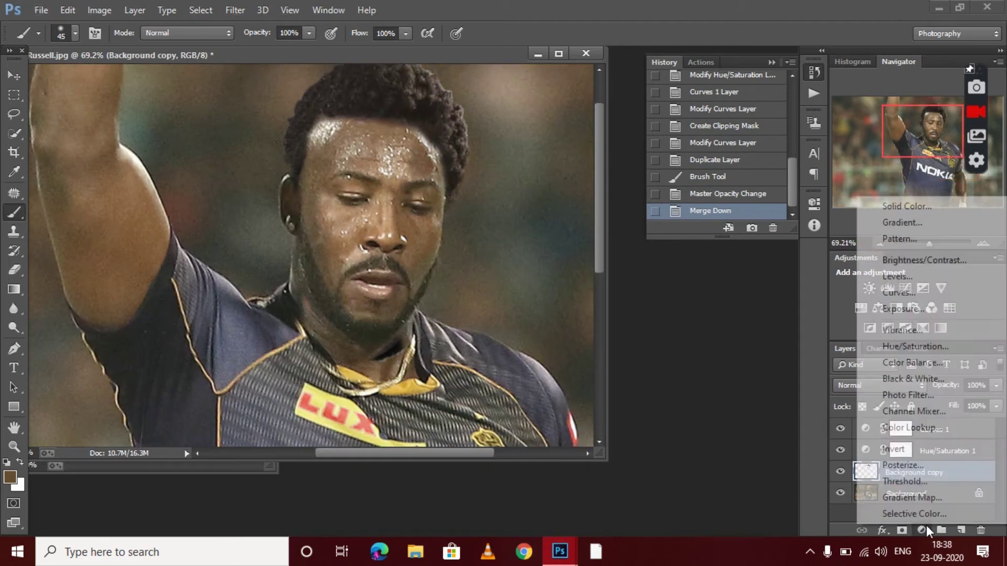
{"action": "left_click", "coordinate": [898, 293]}
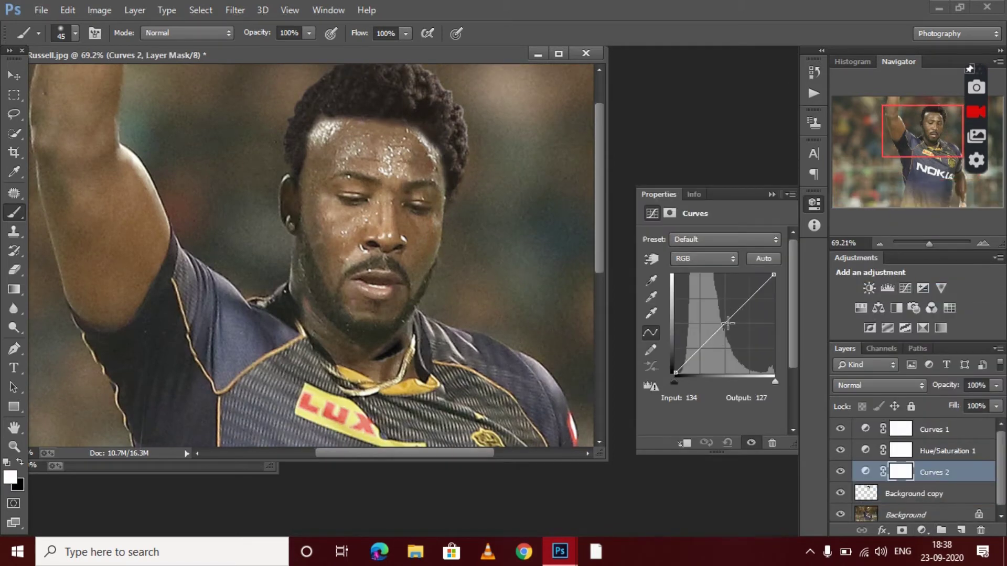
{"action": "left_click", "coordinate": [728, 321]}
Add a Hue/Saturation 2 layer with saturation raised to +9, then fit the photo in view.
{"action": "left_click", "coordinate": [922, 530]}
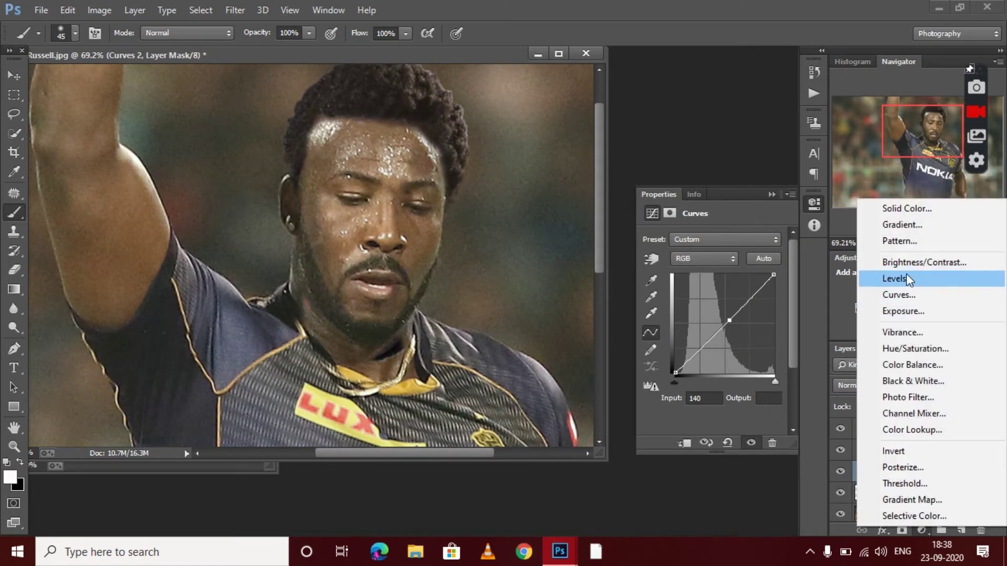
{"action": "left_click", "coordinate": [915, 349]}
{"action": "left_click_drag", "start_coordinate": [710, 326], "coordinate": [721, 327]}
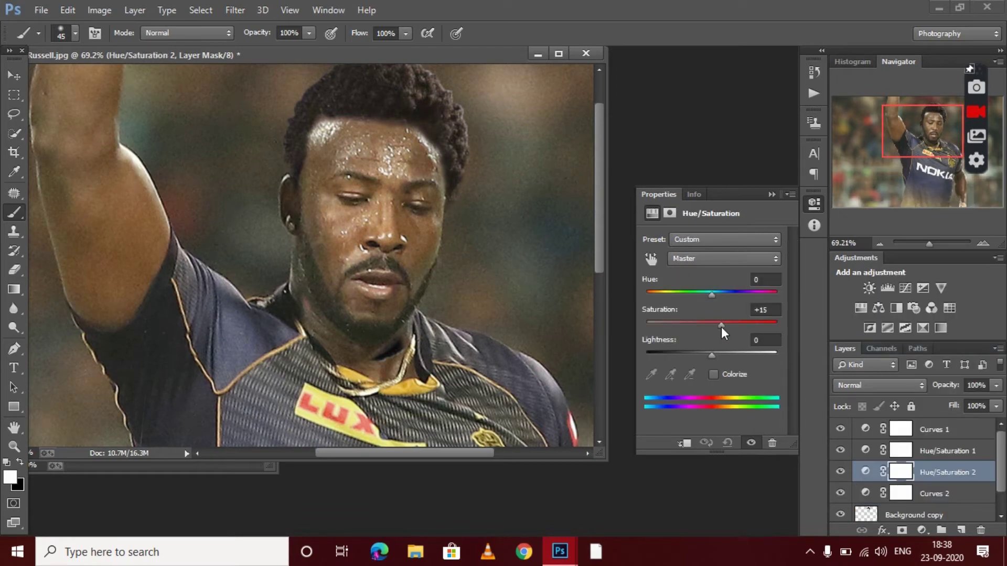
{"action": "key", "text": "ctrl+0"}
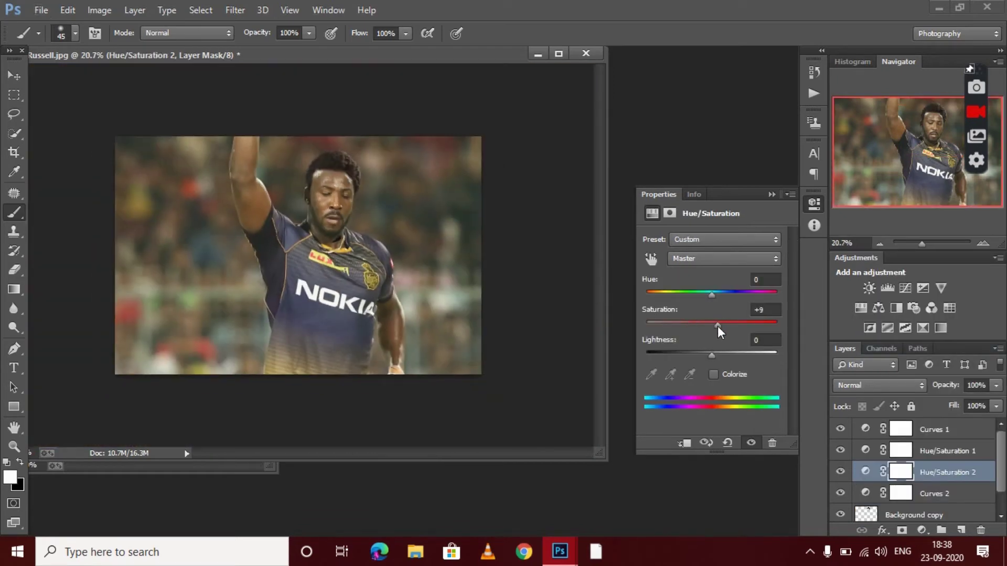
{"action": "scroll", "coordinate": [906, 504], "scroll_direction": "down", "scroll_amount": 1}
{"action": "left_click", "coordinate": [906, 512]}
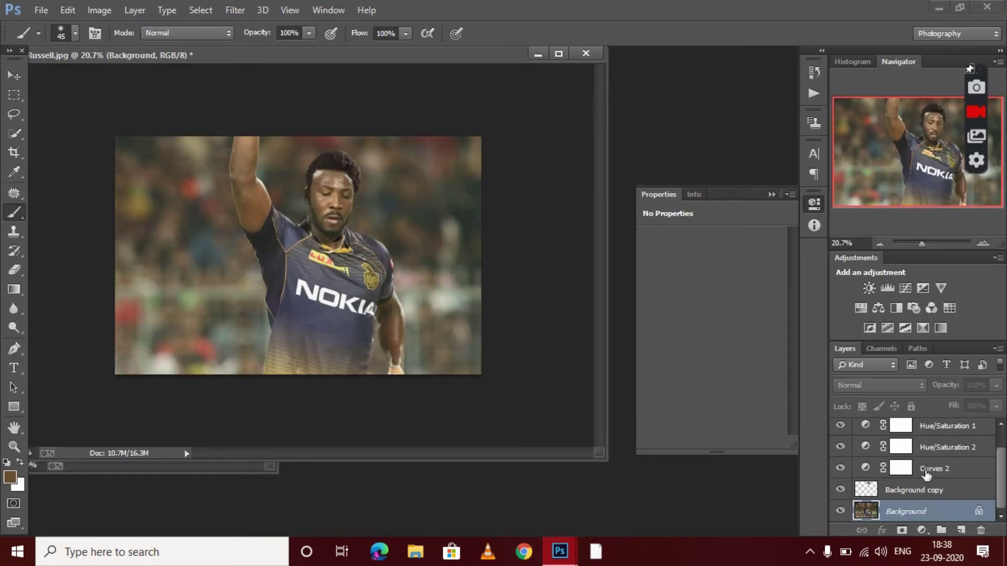
Merge Background copy down into Background.
{"action": "left_click", "coordinate": [912, 489]}
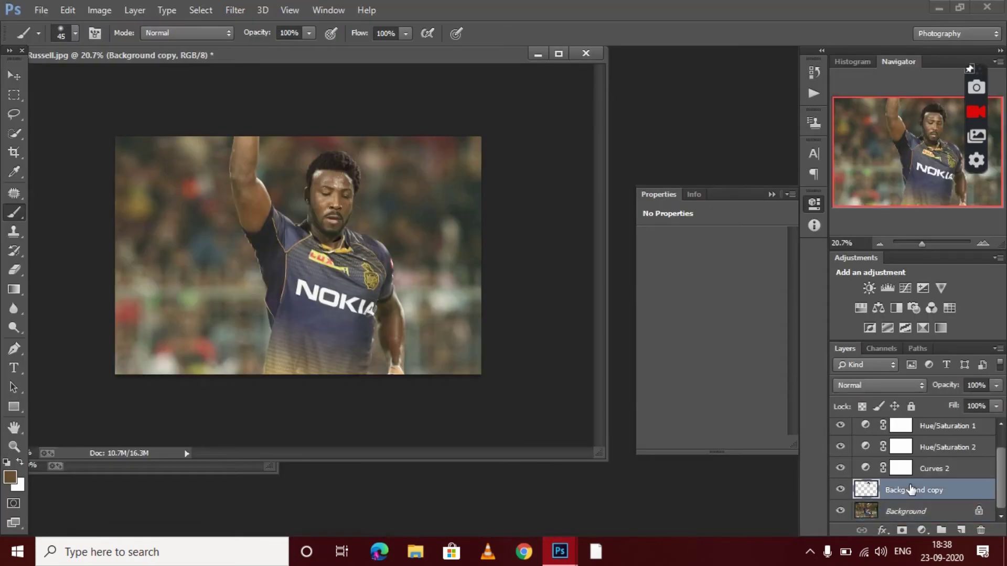
{"action": "right_click", "coordinate": [910, 486]}
{"action": "left_click", "coordinate": [763, 369]}
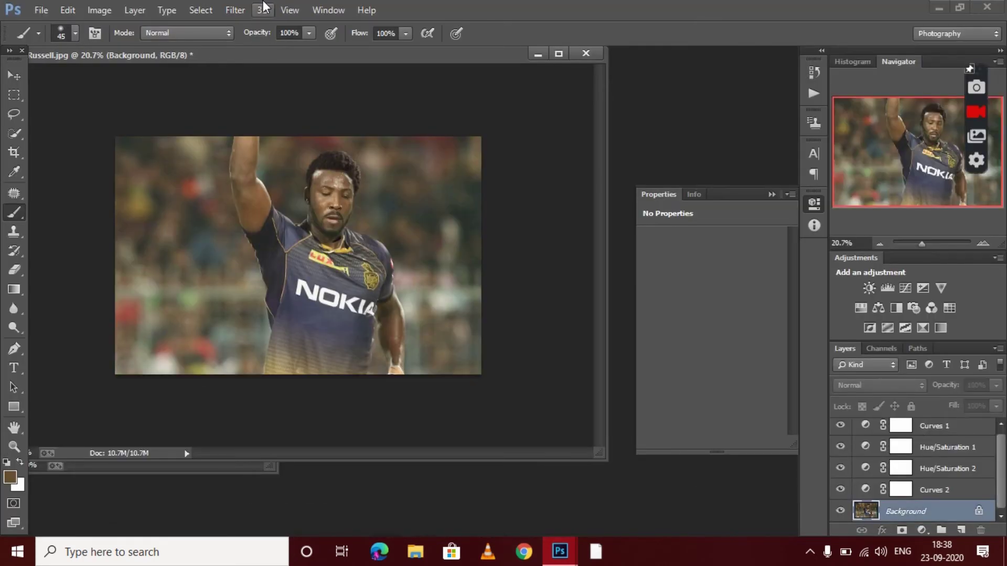
Apply a Liquify pass to the forehead, zoomed in on the face.
{"action": "left_click", "coordinate": [235, 10]}
{"action": "left_click", "coordinate": [292, 124]}
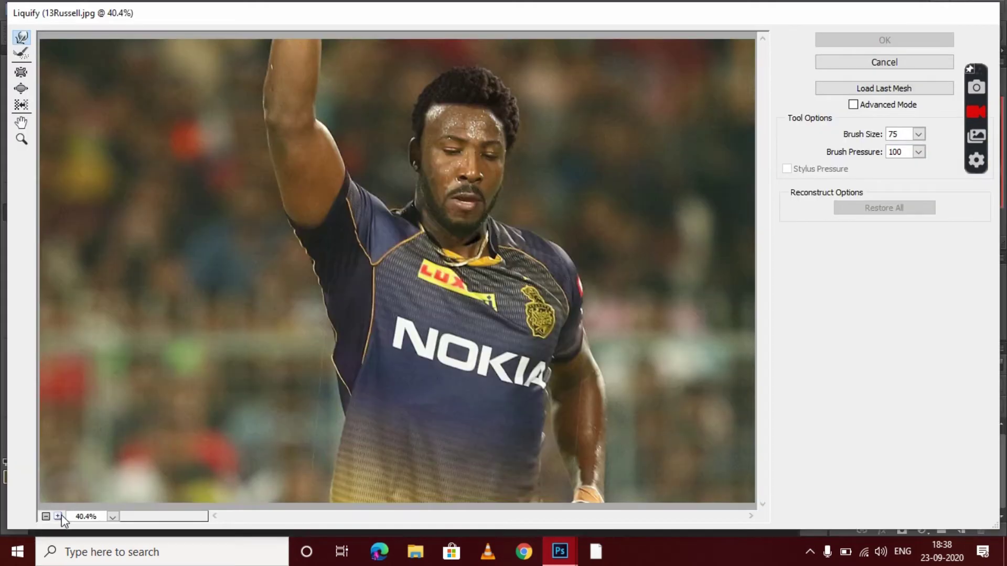
{"action": "left_click", "coordinate": [58, 517]}
{"action": "scroll", "coordinate": [716, 286], "scroll_direction": "up", "scroll_amount": 5}
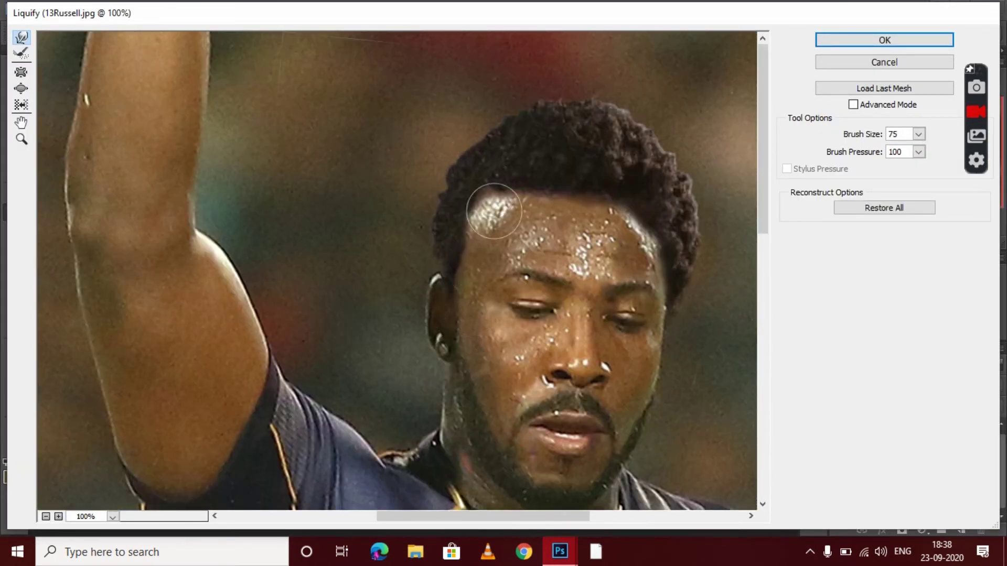
{"action": "left_click", "coordinate": [839, 40]}
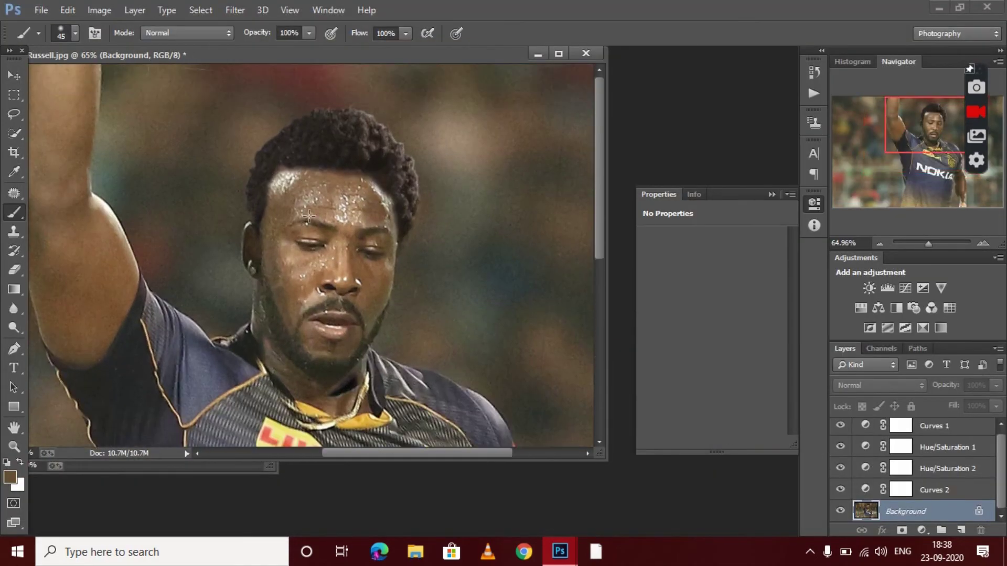
Sample the forehead skin tone, then undo and delete the first brush stroke in History.
{"action": "left_click", "coordinate": [12, 176]}
{"action": "left_click", "coordinate": [315, 181]}
{"action": "key", "text": "b"}
{"action": "mouse_move", "coordinate": [304, 165]}
{"action": "left_mouse_down"}
{"action": "mouse_move", "coordinate": [378, 178]}
{"action": "mouse_move", "coordinate": [284, 158]}
{"action": "left_mouse_up"}
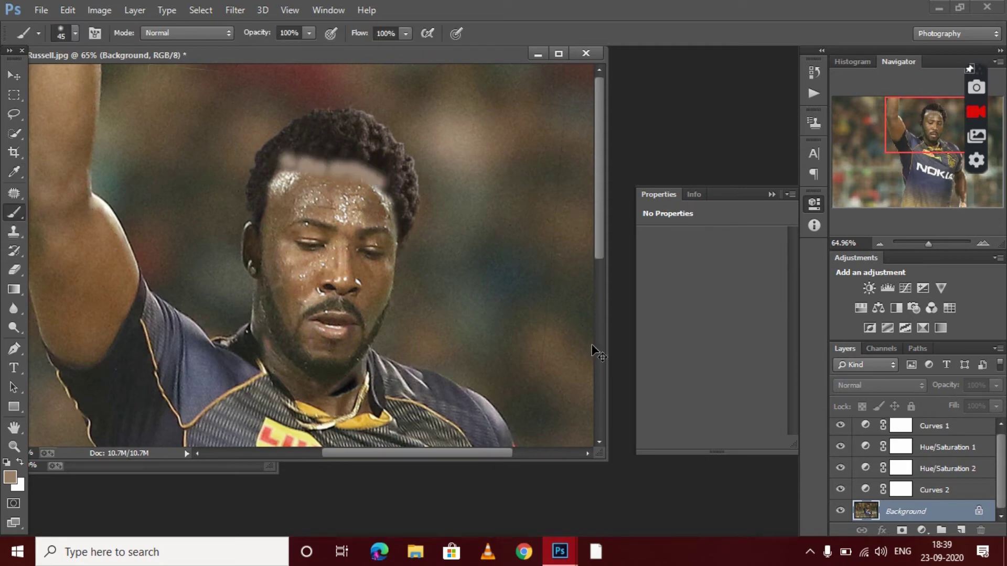
{"action": "left_click", "coordinate": [814, 72]}
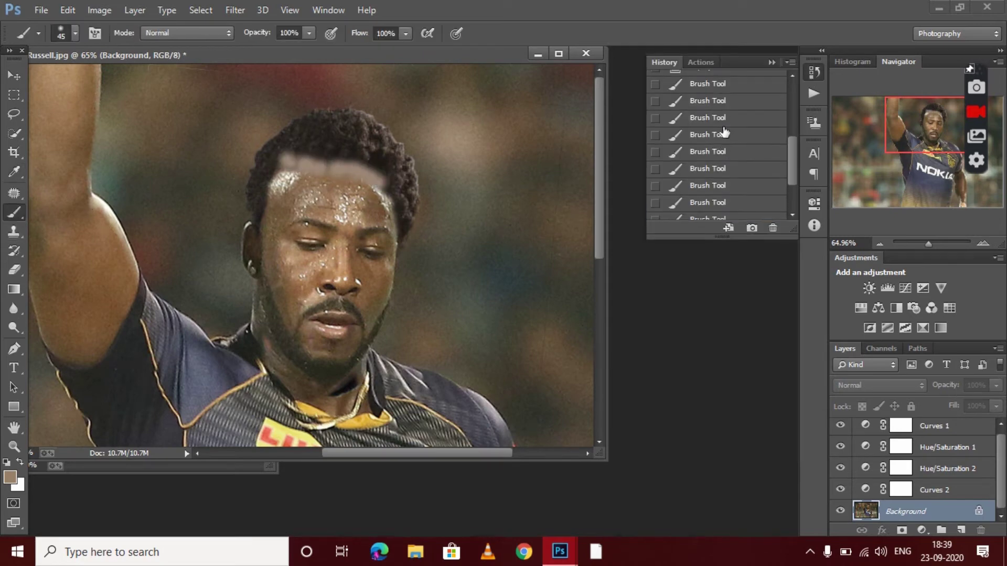
{"action": "scroll", "coordinate": [714, 147], "scroll_direction": "up", "scroll_amount": 3}
{"action": "left_click", "coordinate": [711, 180]}
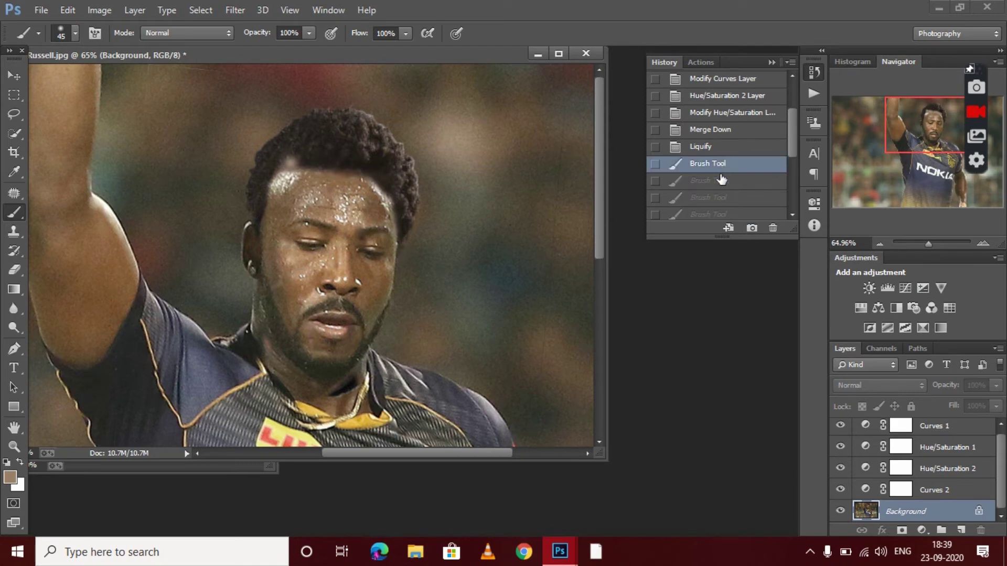
{"action": "right_click", "coordinate": [706, 170]}
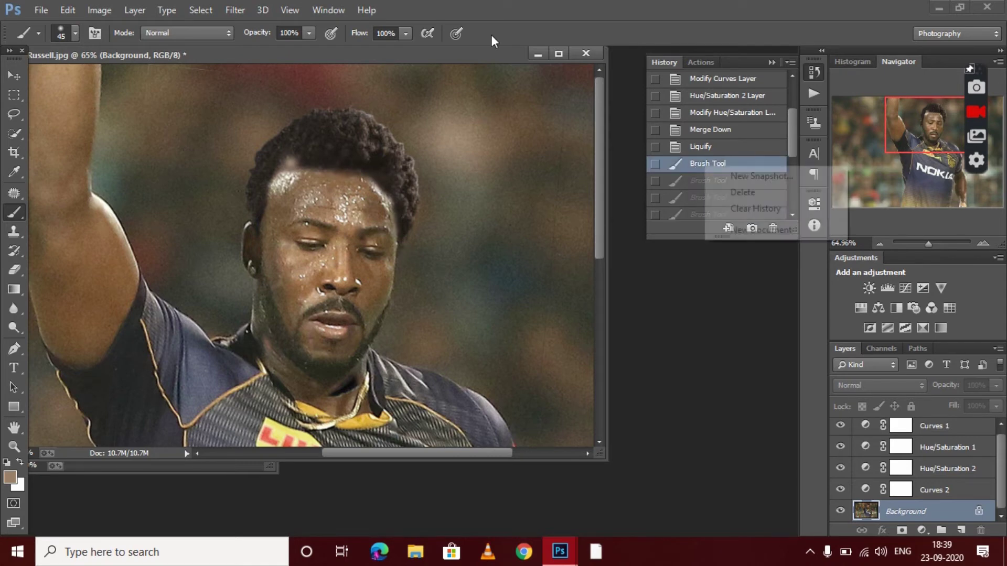
{"action": "left_click", "coordinate": [614, 309]}
Duplicate Background, paint skin tone across the forehead, and fade the copy to 23% opacity.
{"action": "right_click", "coordinate": [899, 501]}
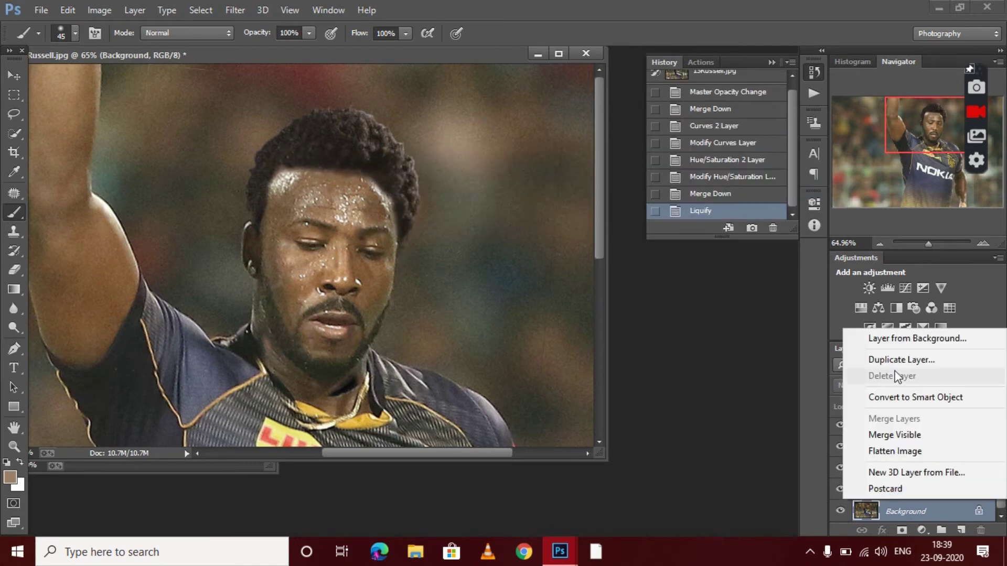
{"action": "left_click", "coordinate": [900, 360]}
{"action": "left_click", "coordinate": [632, 164]}
{"action": "left_click_drag", "start_coordinate": [278, 163], "coordinate": [299, 165]}
{"action": "left_click_drag", "start_coordinate": [294, 160], "coordinate": [354, 165]}
{"action": "left_click_drag", "start_coordinate": [341, 168], "coordinate": [388, 181]}
{"action": "left_click_drag", "start_coordinate": [293, 157], "coordinate": [378, 163]}
{"action": "left_click_drag", "start_coordinate": [996, 385], "coordinate": [939, 398]}
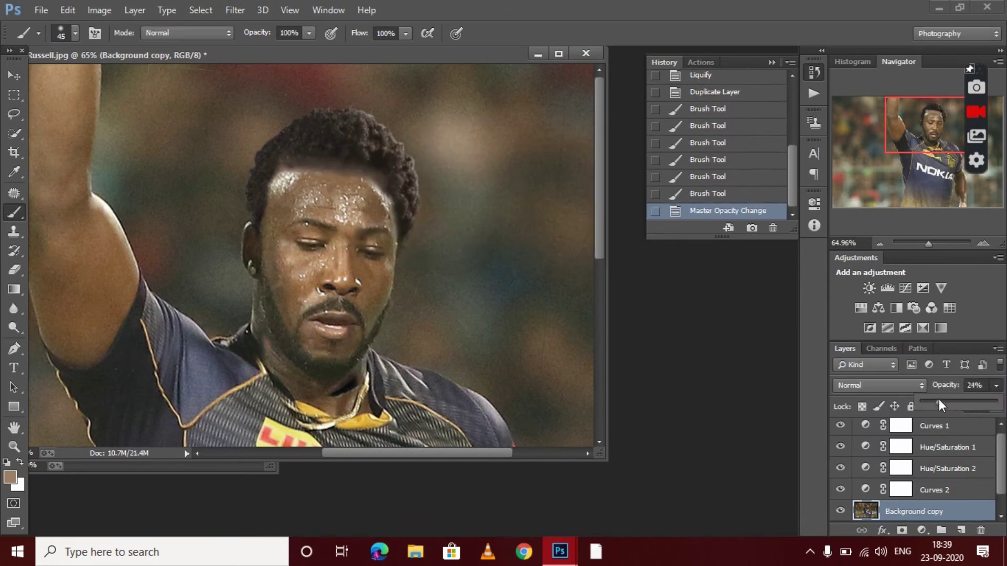
{"action": "mouse_move", "coordinate": [383, 189]}
{"action": "left_mouse_down"}
{"action": "mouse_move", "coordinate": [396, 226]}
{"action": "mouse_move", "coordinate": [394, 181]}
{"action": "left_mouse_up"}
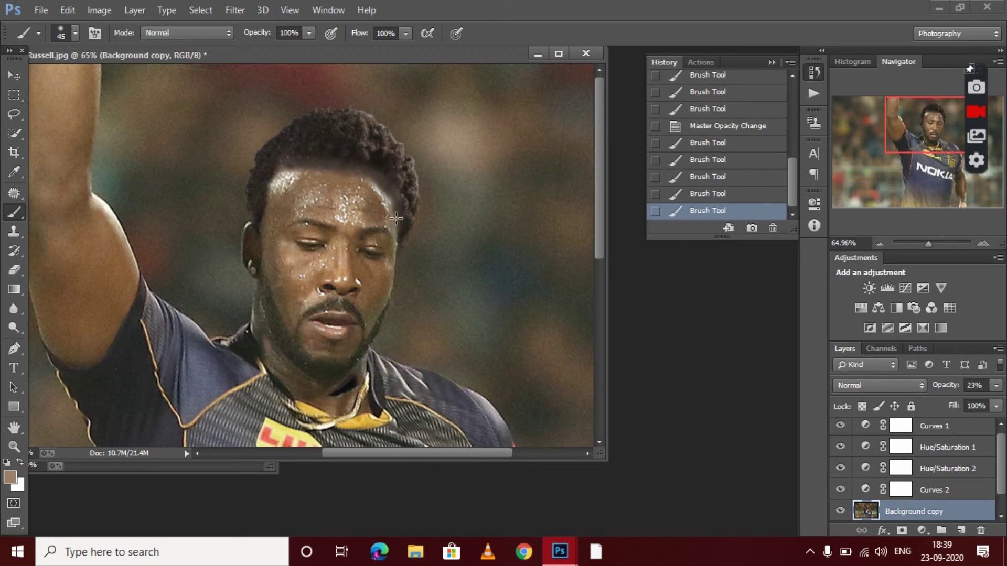
Add a few more faint forehead strokes and lower the painted layer to 15% opacity.
{"action": "left_click_drag", "start_coordinate": [283, 194], "coordinate": [315, 189]}
{"action": "left_click_drag", "start_coordinate": [325, 210], "coordinate": [350, 230]}
{"action": "mouse_move", "coordinate": [275, 166]}
{"action": "left_mouse_down"}
{"action": "mouse_move", "coordinate": [293, 162]}
{"action": "mouse_move", "coordinate": [283, 173]}
{"action": "left_mouse_up"}
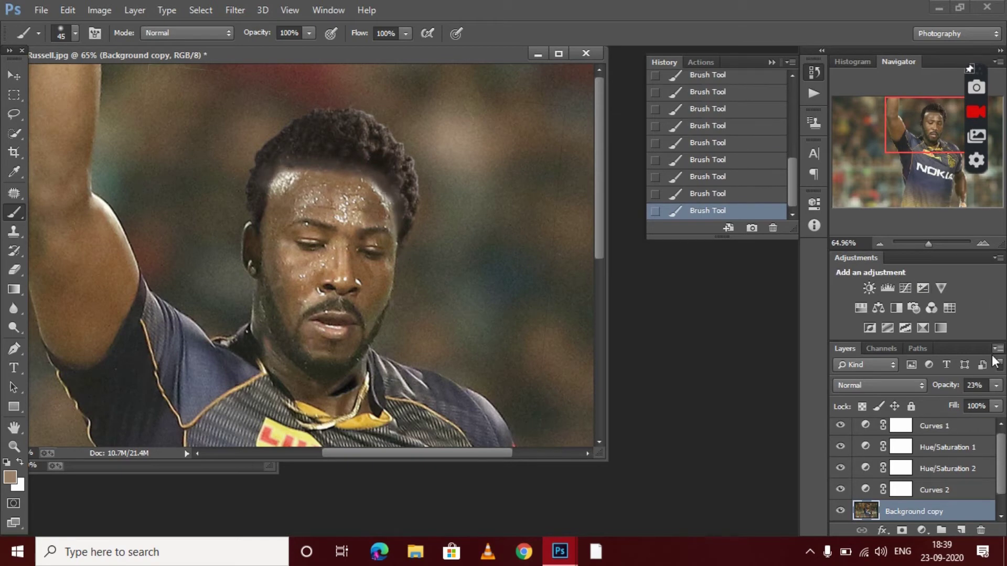
{"action": "left_click", "coordinate": [996, 386]}
{"action": "left_click_drag", "start_coordinate": [964, 401], "coordinate": [957, 403]}
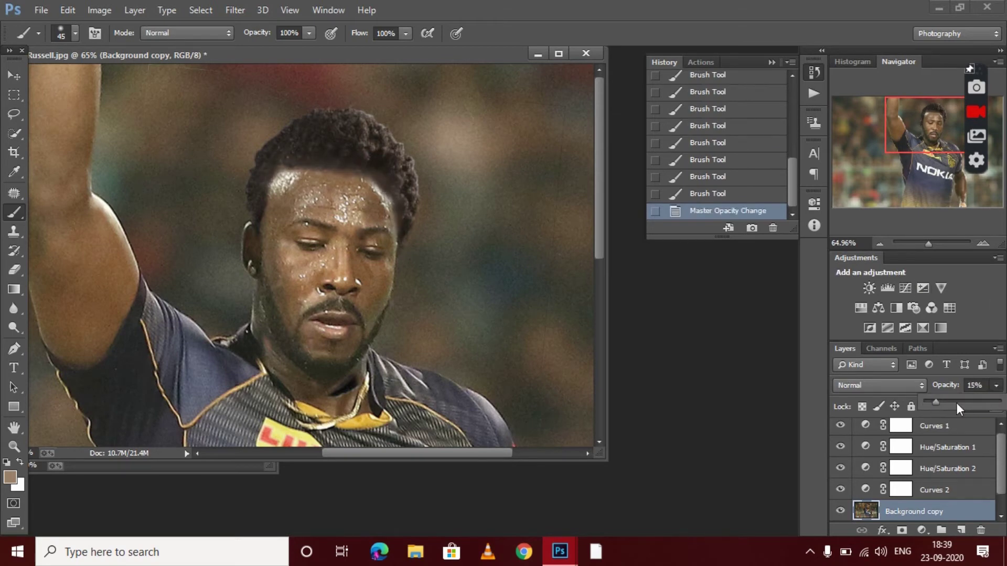
{"action": "scroll", "coordinate": [497, 254], "scroll_direction": "down", "scroll_amount": 2}
{"action": "scroll", "coordinate": [497, 254], "scroll_direction": "down", "scroll_amount": 2}
{"action": "scroll", "coordinate": [497, 255], "scroll_direction": "down", "scroll_amount": 2}
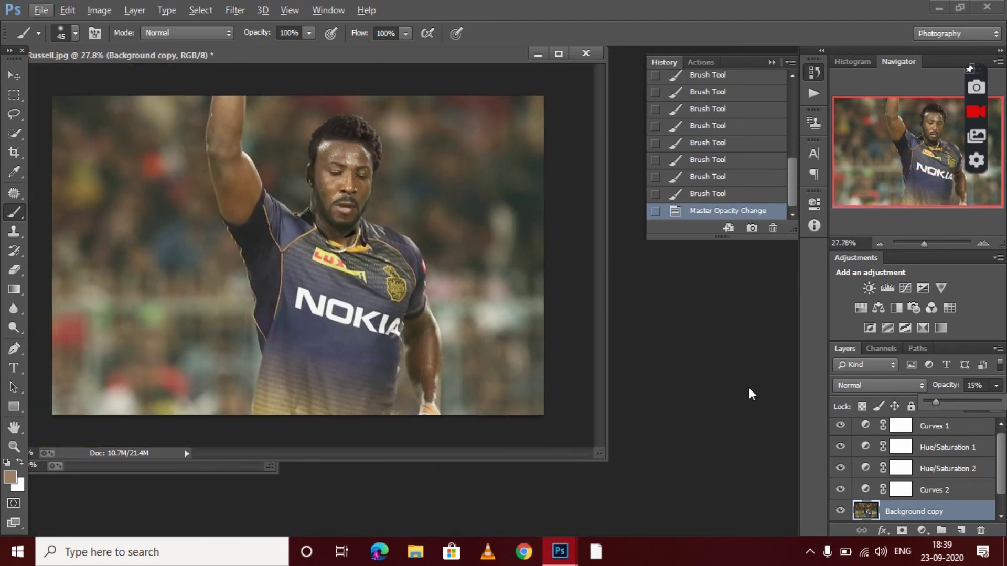
Merge visible layers and add a Hue/Saturation adjustment with Saturation +10.
{"action": "right_click", "coordinate": [921, 428]}
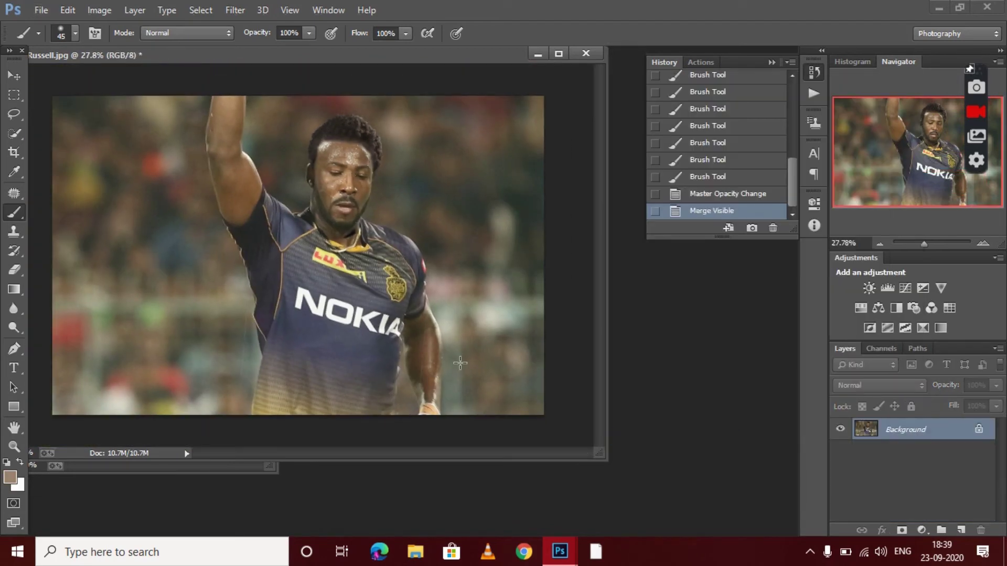
{"action": "scroll", "coordinate": [358, 240], "scroll_direction": "down", "scroll_amount": 1}
{"action": "left_click", "coordinate": [921, 530]}
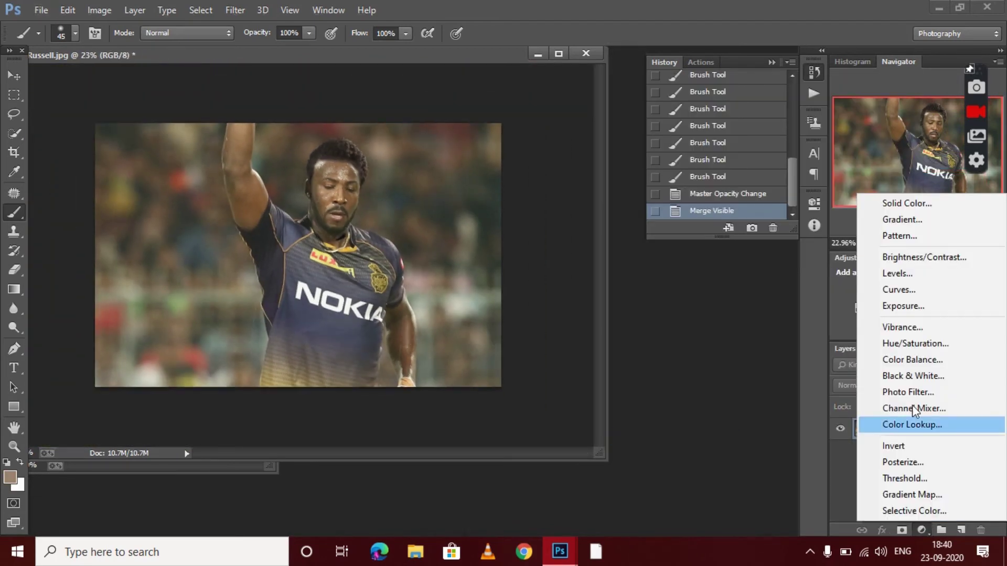
{"action": "left_click", "coordinate": [844, 347]}
{"action": "left_click_drag", "start_coordinate": [713, 322], "coordinate": [718, 322]}
Flatten the image into a single Background layer.
{"action": "scroll", "coordinate": [454, 121], "scroll_direction": "up", "scroll_amount": 2}
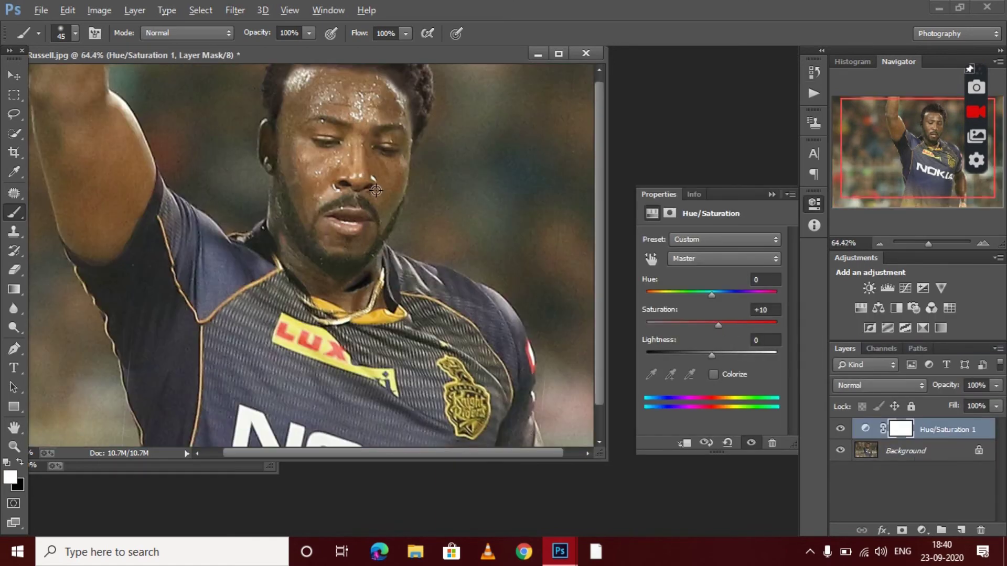
{"action": "scroll", "coordinate": [454, 121], "scroll_direction": "up", "scroll_amount": 1}
{"action": "scroll", "coordinate": [455, 121], "scroll_direction": "down", "scroll_amount": 1}
{"action": "scroll", "coordinate": [454, 121], "scroll_direction": "down", "scroll_amount": 1}
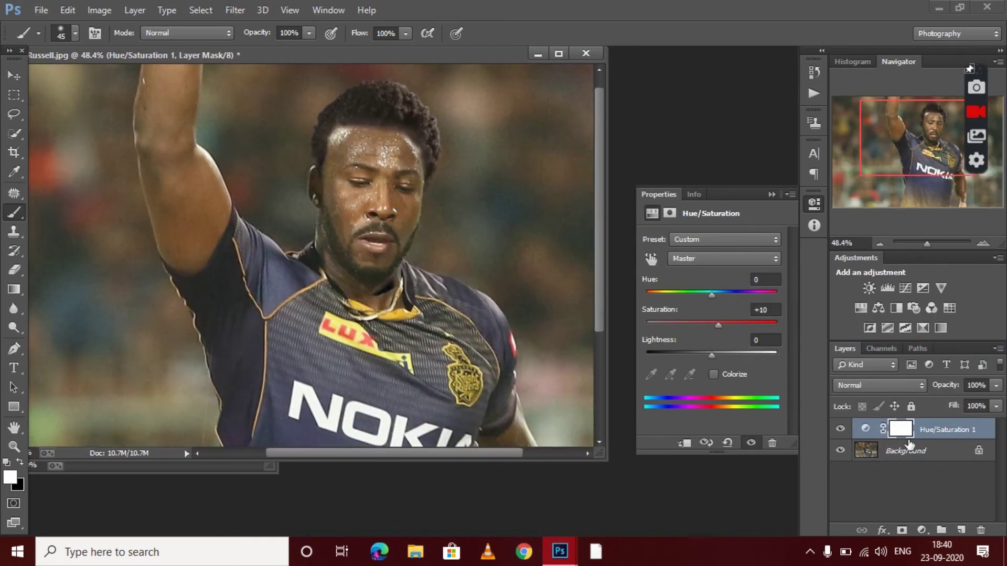
{"action": "right_click", "coordinate": [915, 433]}
{"action": "left_click", "coordinate": [714, 449]}
{"action": "right_click", "coordinate": [924, 441]}
Duplicate Background, sample the forehead skin tone, and paint along the hairline.
{"action": "left_click", "coordinate": [895, 290]}
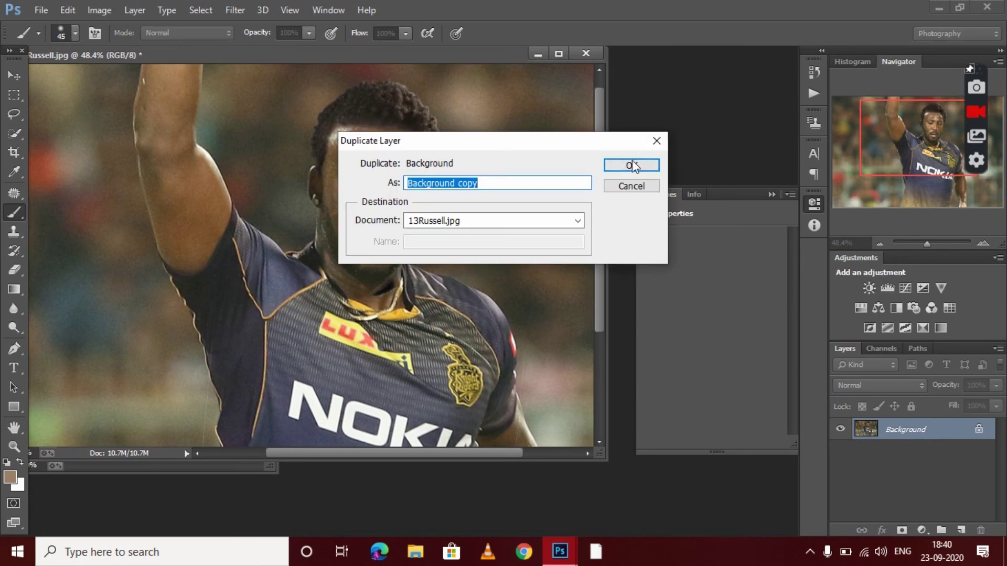
{"action": "left_click", "coordinate": [633, 164]}
{"action": "key", "text": "i"}
{"action": "left_click_drag", "start_coordinate": [367, 142], "coordinate": [338, 158]}
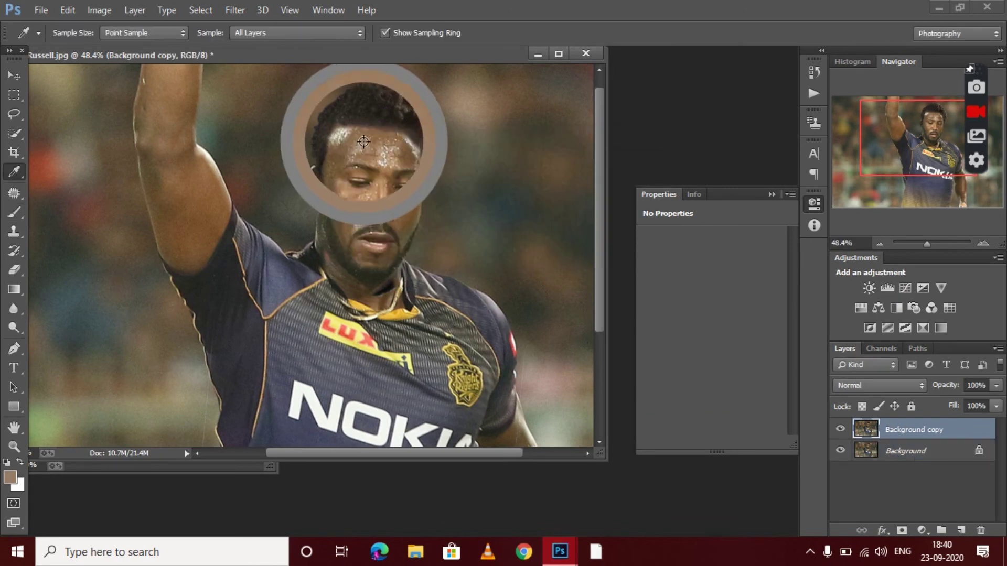
{"action": "scroll", "coordinate": [410, 122], "scroll_direction": "up", "scroll_amount": 1}
{"action": "scroll", "coordinate": [410, 122], "scroll_direction": "up", "scroll_amount": 1}
{"action": "left_click", "coordinate": [14, 213]}
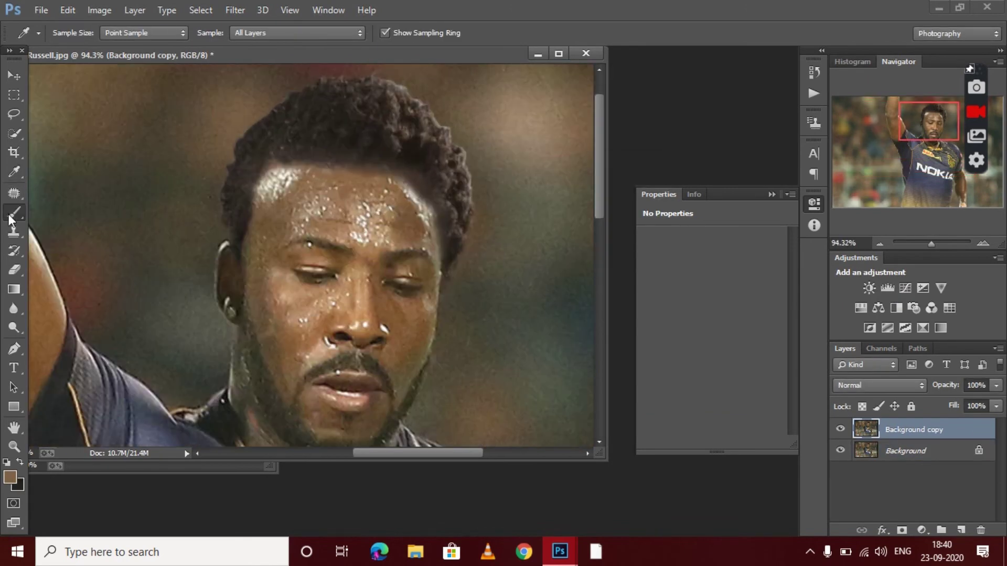
{"action": "left_click_drag", "start_coordinate": [259, 160], "coordinate": [413, 202]}
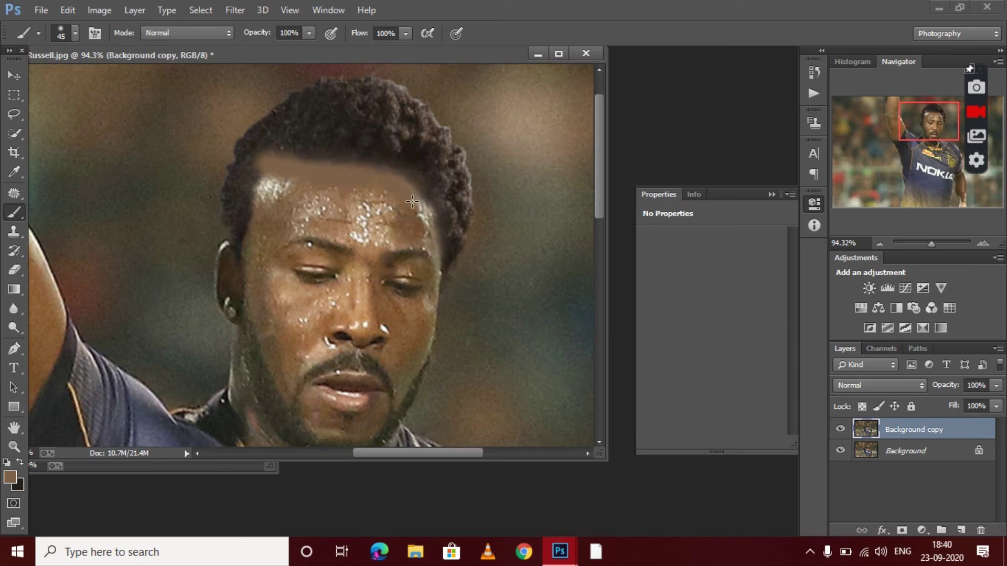
Fade the Background copy to 17% opacity and merge it down into Background.
{"action": "left_click", "coordinate": [996, 385]}
{"action": "left_click_drag", "start_coordinate": [999, 401], "coordinate": [934, 401]}
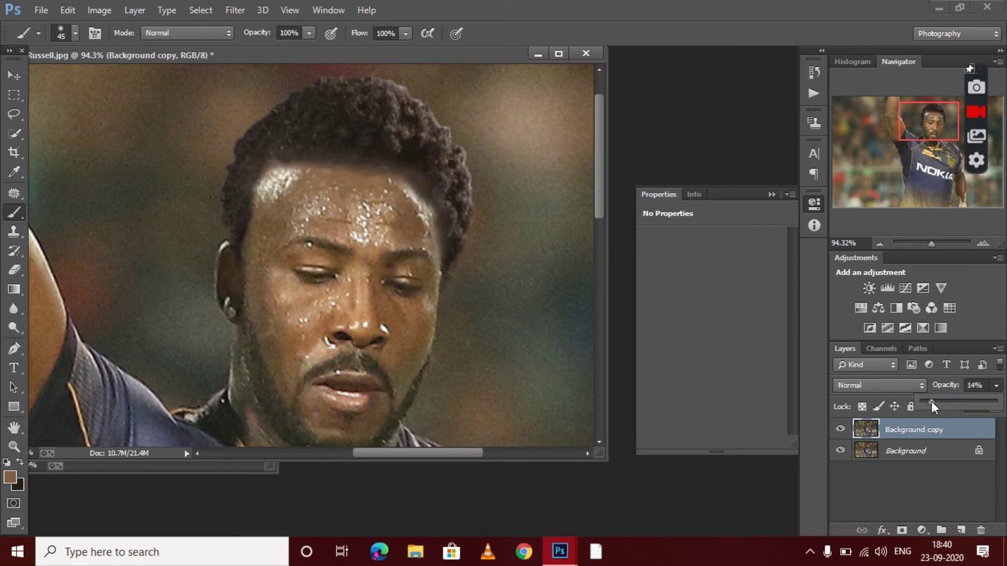
{"action": "scroll", "coordinate": [456, 313], "scroll_direction": "down", "scroll_amount": 1}
{"action": "scroll", "coordinate": [457, 314], "scroll_direction": "down", "scroll_amount": 1}
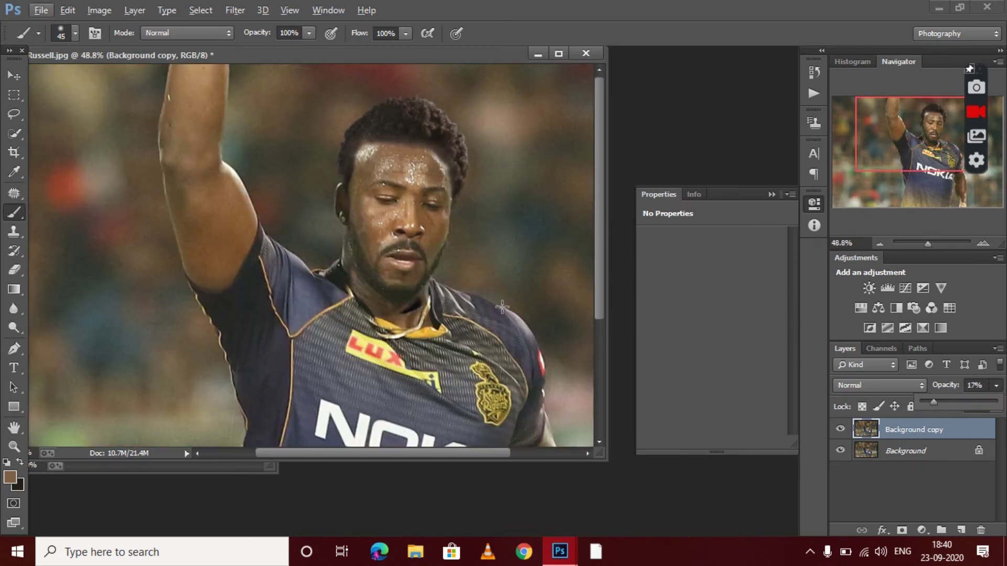
{"action": "right_click", "coordinate": [954, 426]}
{"action": "left_click", "coordinate": [719, 427]}
Use the Patch tool to outline a small area near the ear.
{"action": "scroll", "coordinate": [339, 208], "scroll_direction": "up", "scroll_amount": 3}
{"action": "scroll", "coordinate": [339, 208], "scroll_direction": "up", "scroll_amount": 1}
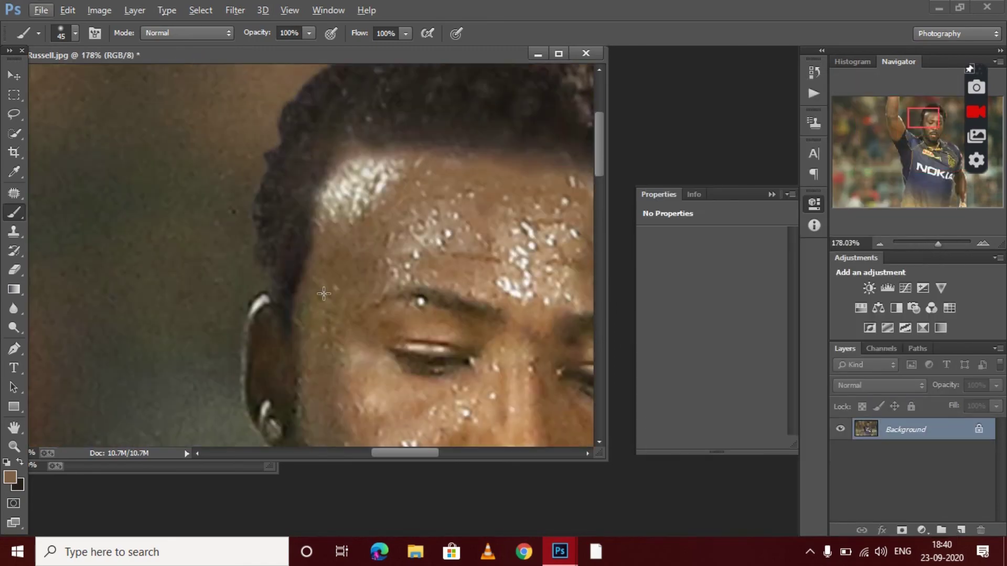
{"action": "left_click", "coordinate": [13, 193]}
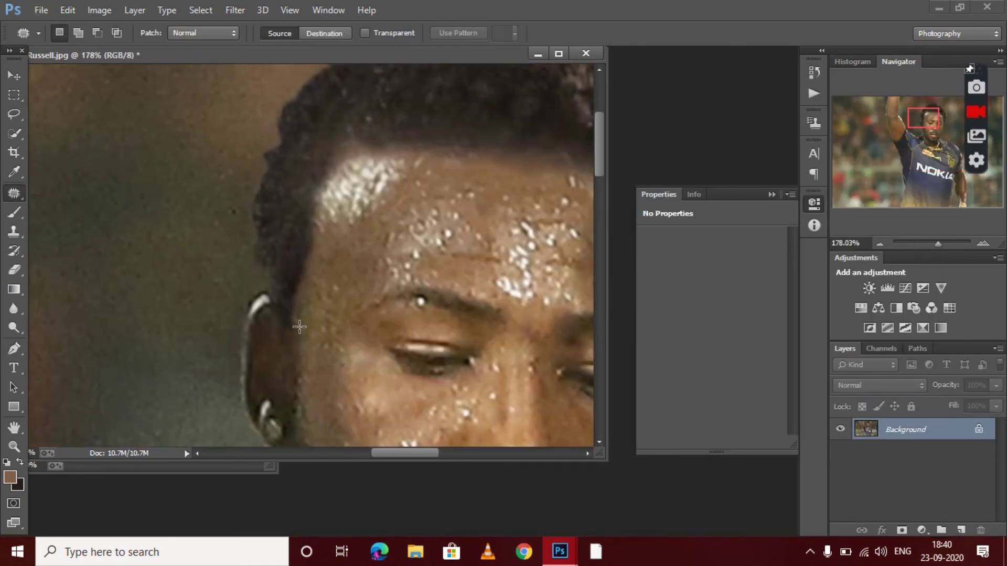
{"action": "scroll", "coordinate": [301, 343], "scroll_direction": "down", "scroll_amount": 1}
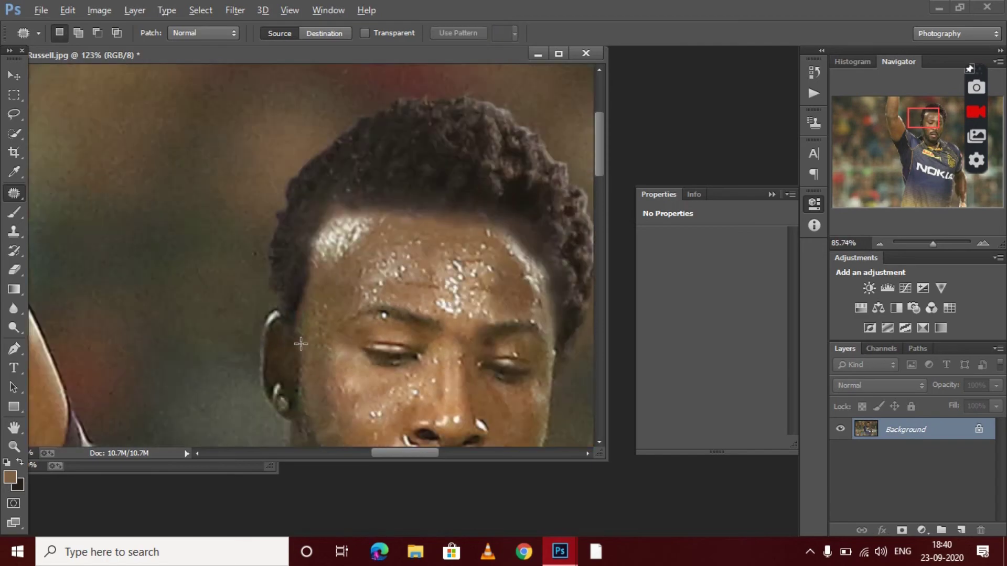
{"action": "scroll", "coordinate": [301, 343], "scroll_direction": "down", "scroll_amount": 1}
{"action": "left_click_drag", "start_coordinate": [281, 239], "coordinate": [284, 310]}
{"action": "left_click", "coordinate": [284, 311]}
Open the Liquify filter on the photo with Ctrl+Shift+X.
{"action": "scroll", "coordinate": [284, 310], "scroll_direction": "down", "scroll_amount": 1}
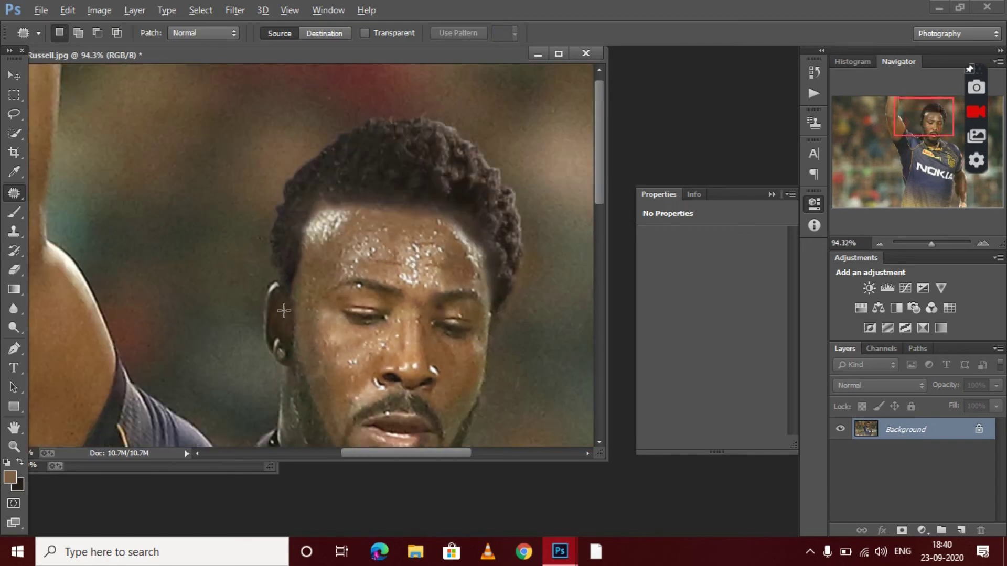
{"action": "scroll", "coordinate": [284, 310], "scroll_direction": "up", "scroll_amount": 1}
{"action": "scroll", "coordinate": [284, 311], "scroll_direction": "up", "scroll_amount": 1}
{"action": "left_click", "coordinate": [235, 10]}
{"action": "key", "text": "Escape"}
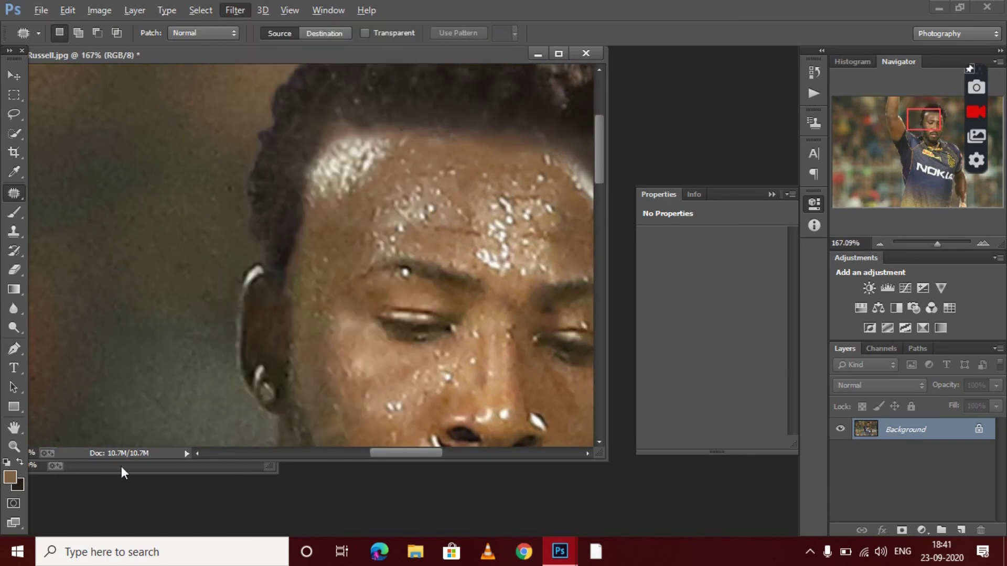
{"action": "key", "text": "ctrl+shift+x"}
Zoom in, forward-warp the face edge beside the earring, and apply Liquify.
{"action": "left_click", "coordinate": [58, 516]}
{"action": "left_click", "coordinate": [58, 516]}
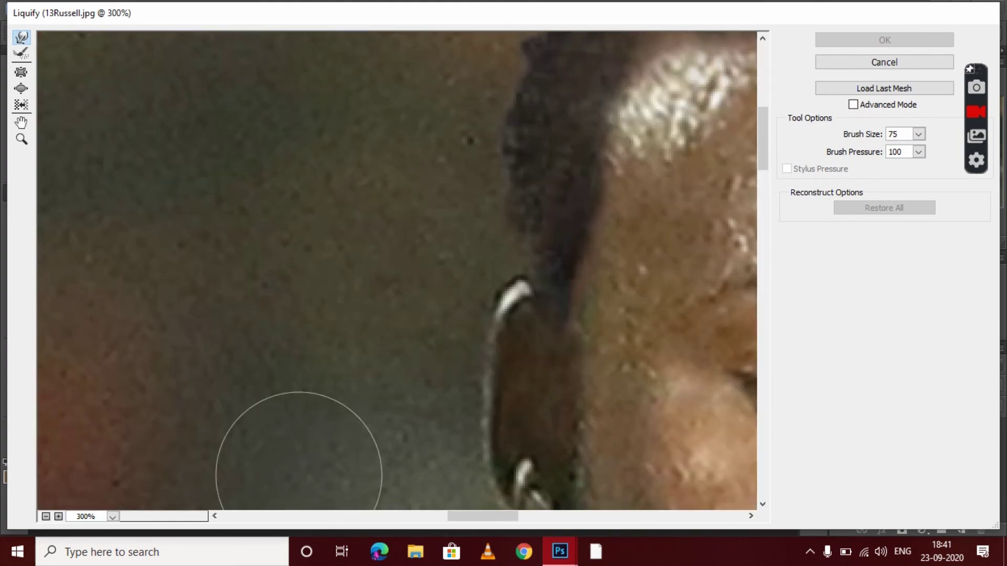
{"action": "left_click", "coordinate": [919, 134]}
{"action": "left_click_drag", "start_coordinate": [545, 324], "coordinate": [539, 313]}
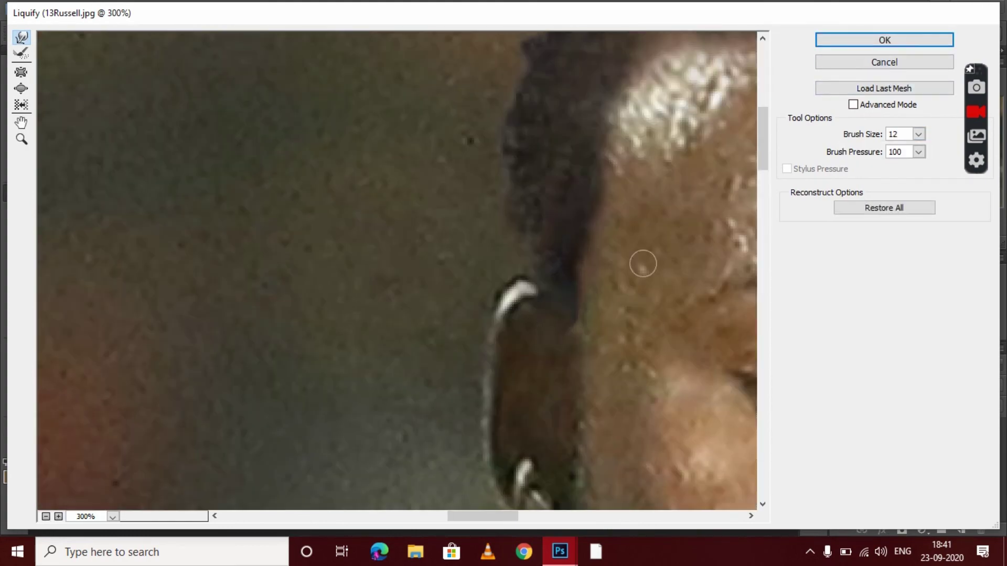
{"action": "left_click", "coordinate": [881, 41]}
Reopen Liquify at 100% zoom and reshape the top of the hair with brush size 34.
{"action": "scroll", "coordinate": [493, 115], "scroll_direction": "down", "scroll_amount": 4}
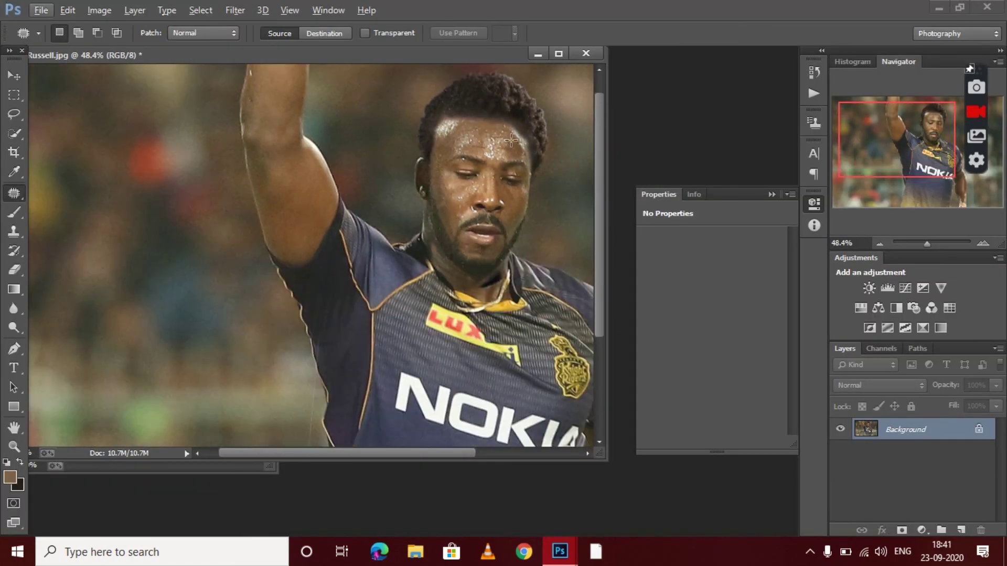
{"action": "scroll", "coordinate": [514, 126], "scroll_direction": "down", "scroll_amount": 1}
{"action": "left_click", "coordinate": [235, 10]}
{"action": "left_click", "coordinate": [288, 119]}
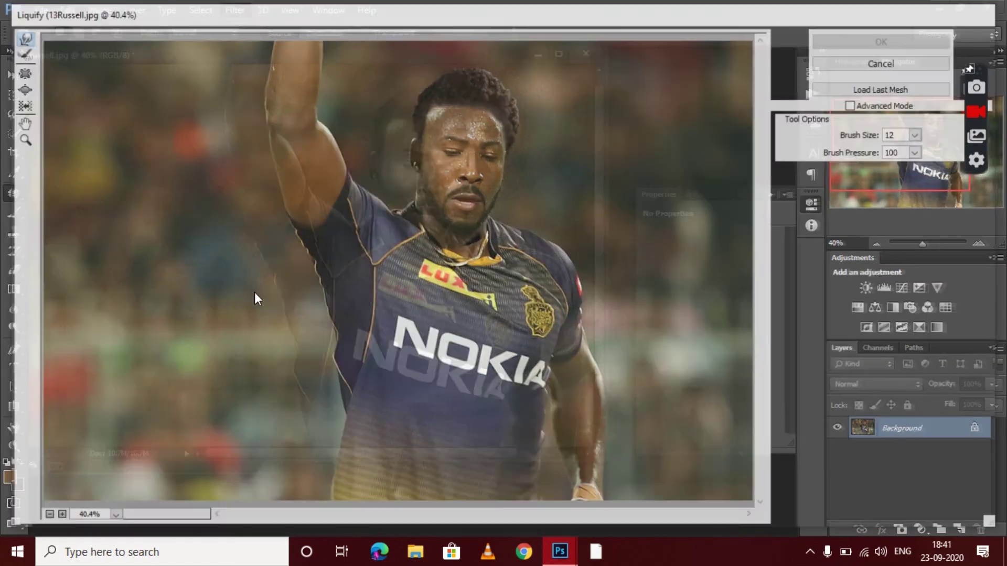
{"action": "left_click", "coordinate": [58, 517]}
{"action": "scroll", "coordinate": [373, 351], "scroll_direction": "up", "scroll_amount": 5}
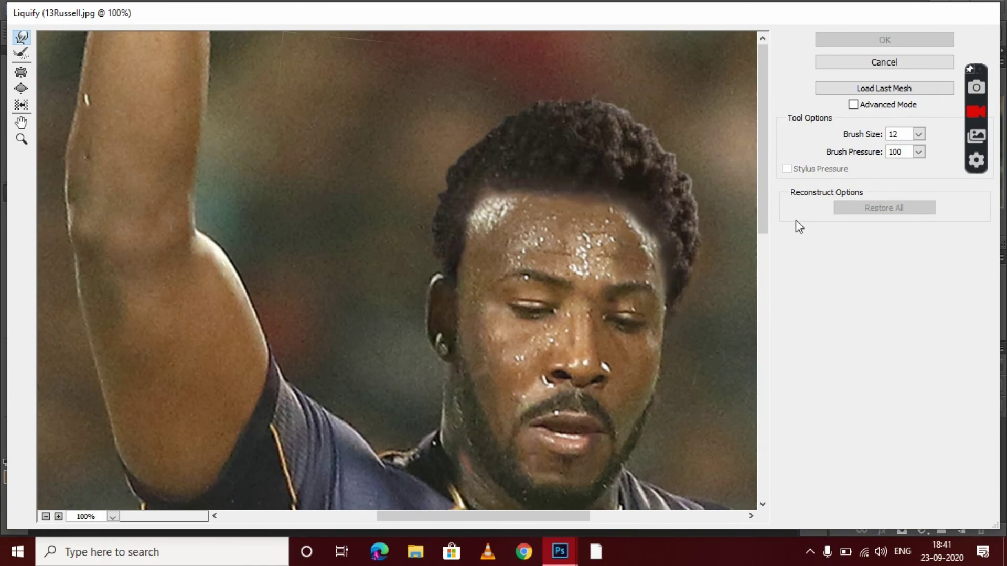
{"action": "left_click", "coordinate": [919, 135]}
{"action": "left_click", "coordinate": [473, 248]}
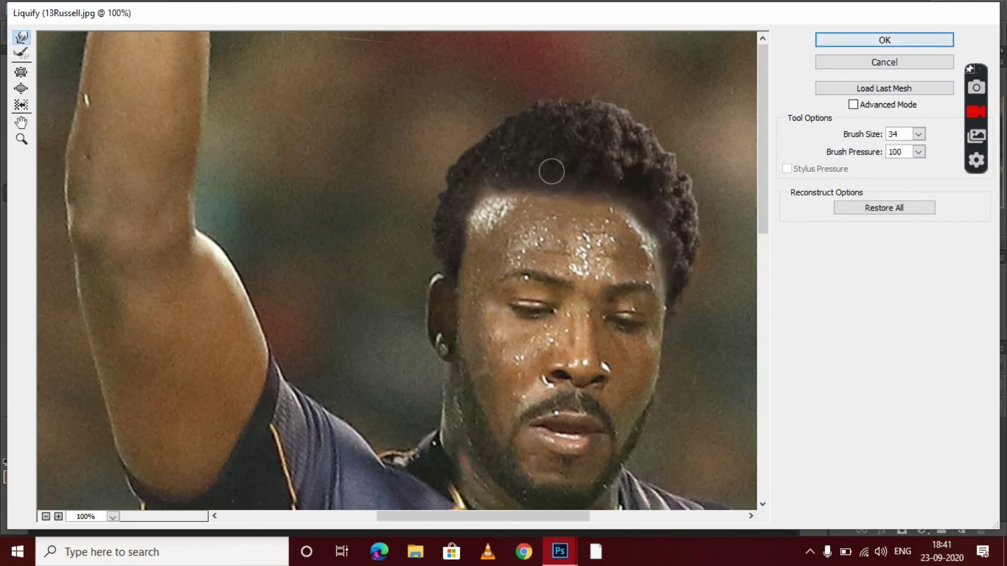
Apply the Liquify changes and duplicate Background into a Background copy.
{"action": "left_click", "coordinate": [942, 38]}
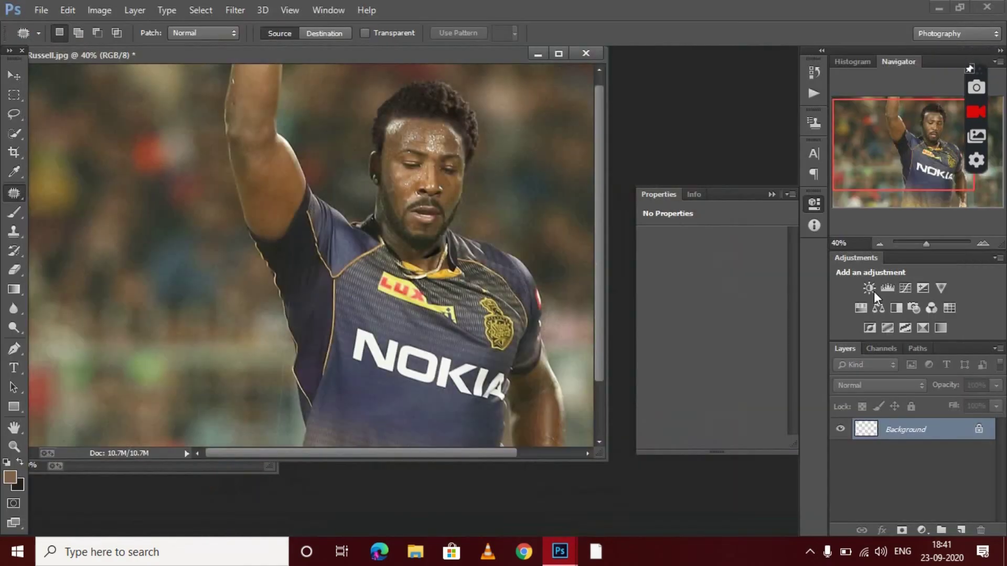
{"action": "right_click", "coordinate": [902, 429]}
{"action": "left_click", "coordinate": [876, 285]}
{"action": "left_click", "coordinate": [630, 160]}
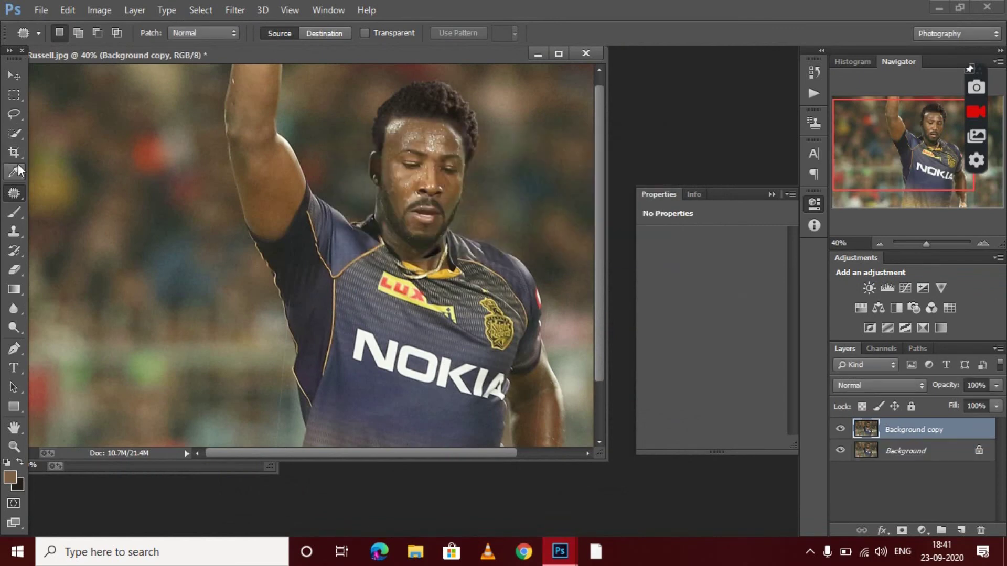
Sample a dark colour, paint over the hair with a 97 px brush, and fade to about 24% opacity.
{"action": "left_click", "coordinate": [18, 164]}
{"action": "left_click", "coordinate": [395, 216]}
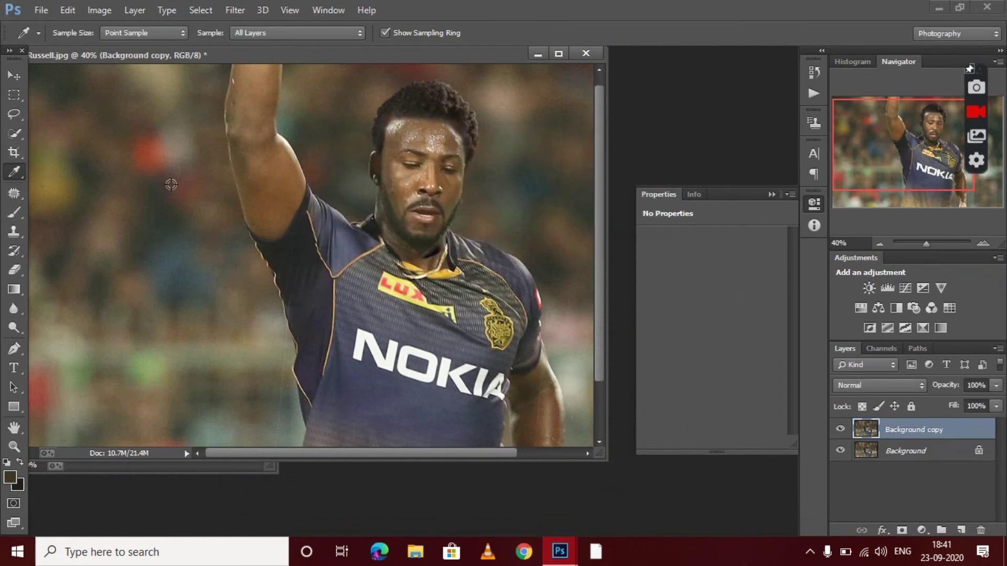
{"action": "key", "text": "b"}
{"action": "scroll", "coordinate": [225, 178], "scroll_direction": "up", "scroll_amount": 1}
{"action": "left_click", "coordinate": [75, 33]}
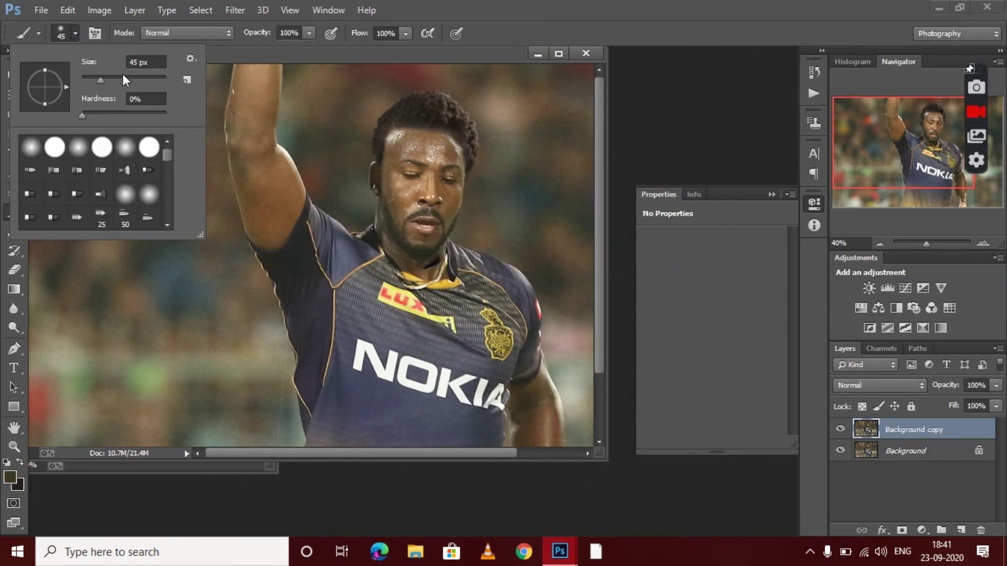
{"action": "left_click_drag", "start_coordinate": [31, 84], "coordinate": [48, 84]}
{"action": "key", "text": "Return"}
{"action": "mouse_move", "coordinate": [470, 157]}
{"action": "left_mouse_down"}
{"action": "mouse_move", "coordinate": [388, 105]}
{"action": "mouse_move", "coordinate": [383, 150]}
{"action": "mouse_move", "coordinate": [451, 137]}
{"action": "left_mouse_up"}
{"action": "left_click", "coordinate": [996, 385]}
{"action": "left_click_drag", "start_coordinate": [939, 399], "coordinate": [929, 401]}
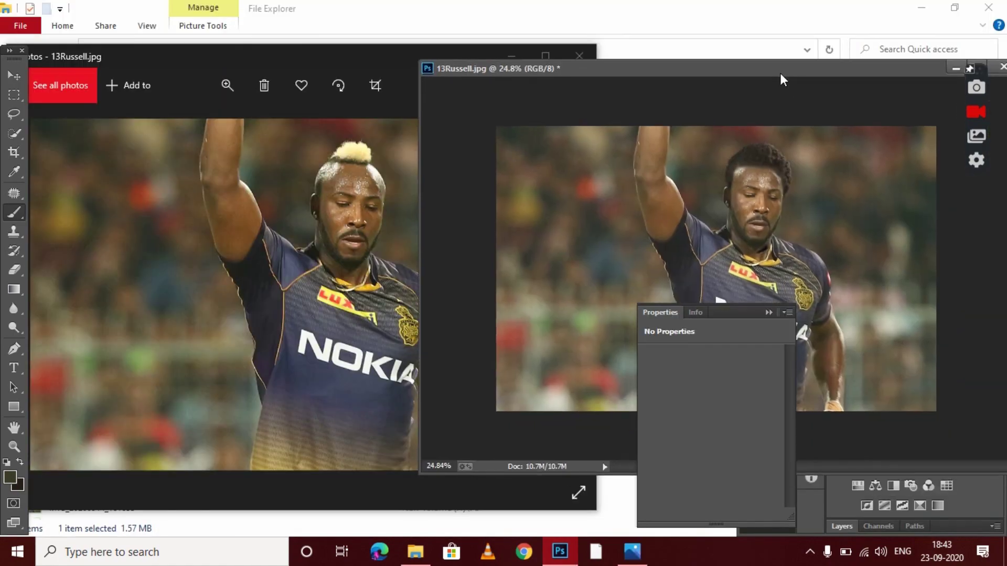
Resize and position the edited Photoshop window beside the original 13Russell.jpg in Photos.
{"action": "left_click_drag", "start_coordinate": [781, 74], "coordinate": [779, 84]}
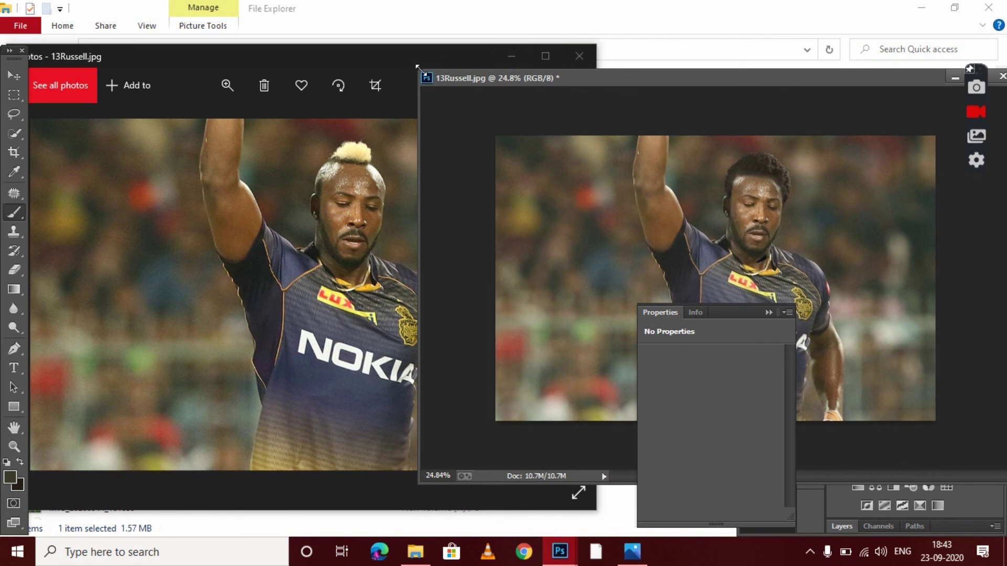
{"action": "left_click_drag", "start_coordinate": [418, 67], "coordinate": [400, 25]}
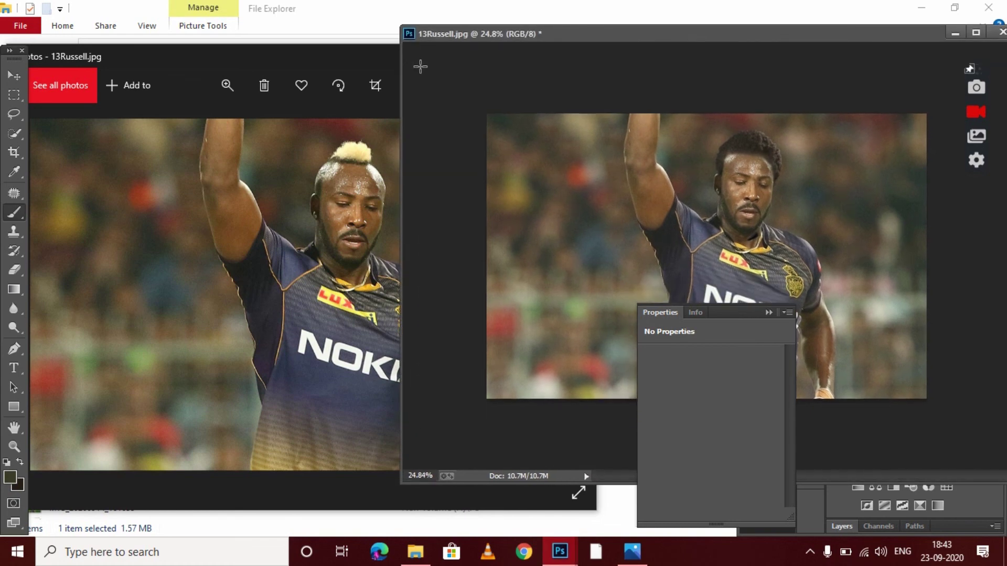
{"action": "left_click_drag", "start_coordinate": [448, 41], "coordinate": [437, 65]}
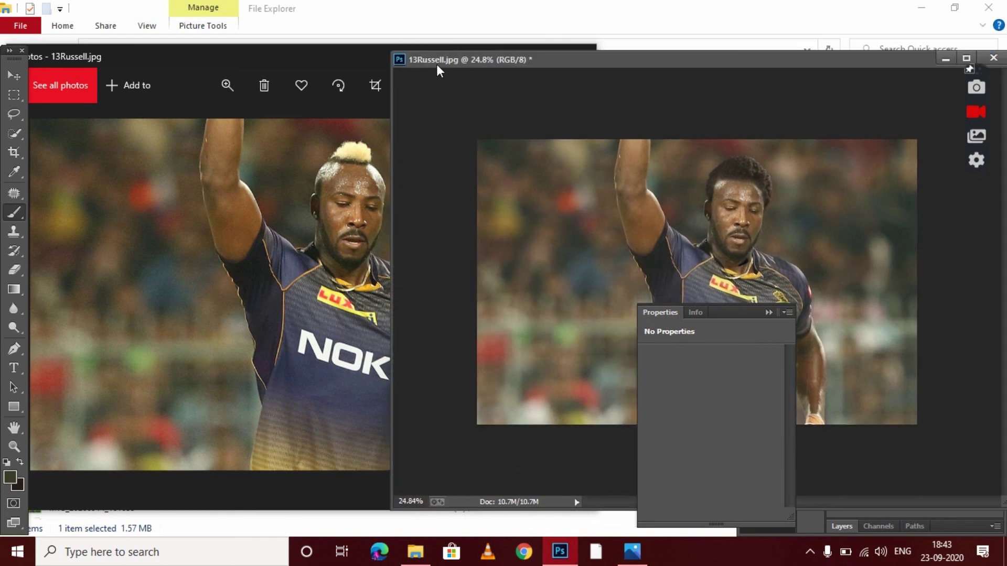